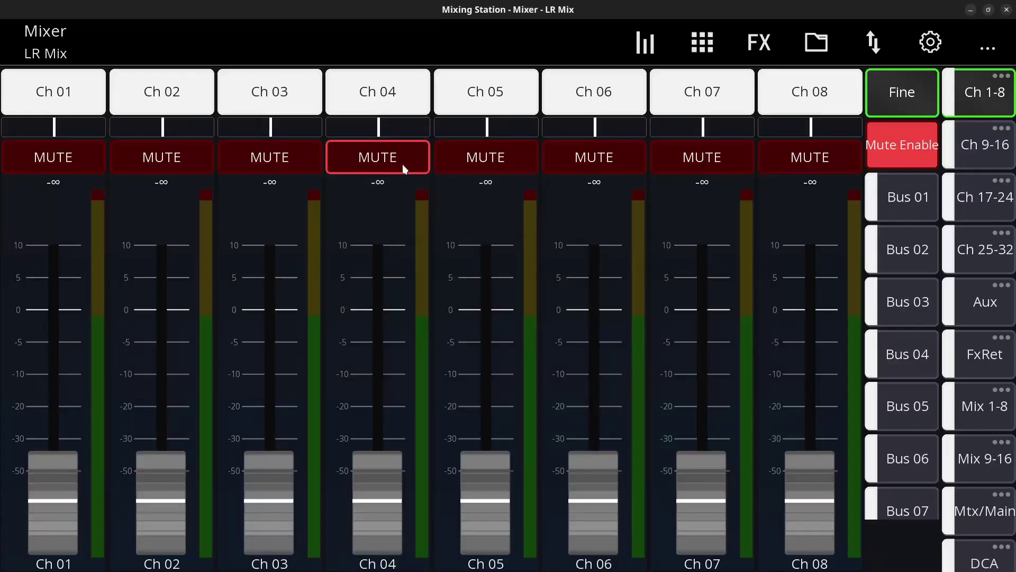
# Open the batch mute editor from Ch 04's MUTE button
pyautogui.click(402, 164)
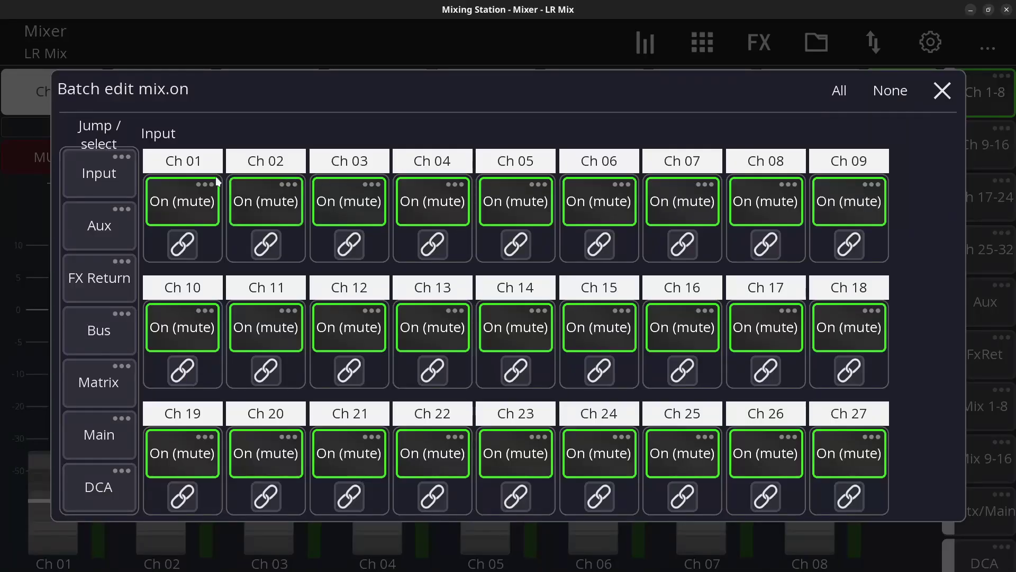
# Select every input channel and mute them all at once
pyautogui.click(127, 163)
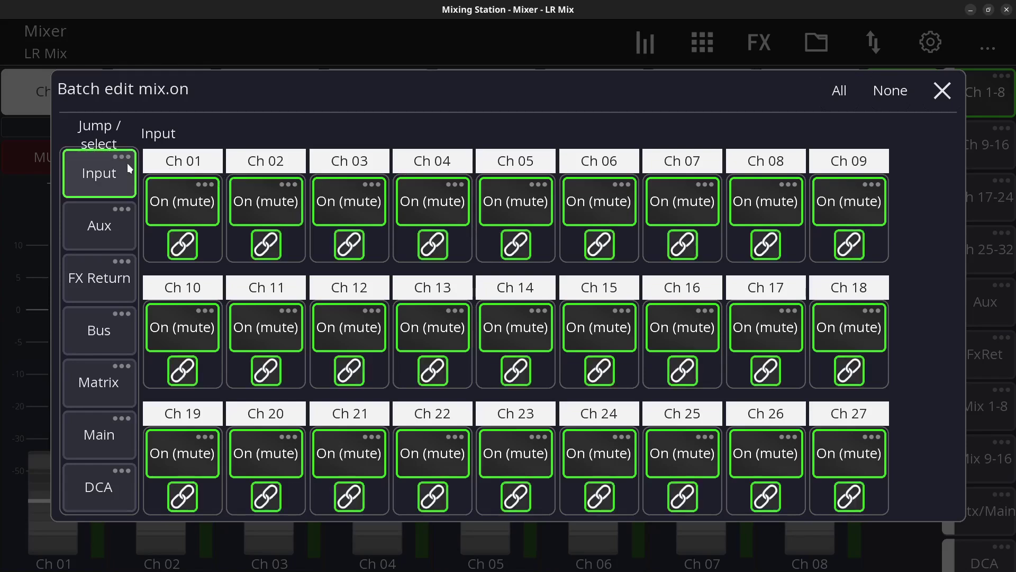
pyautogui.click(202, 204)
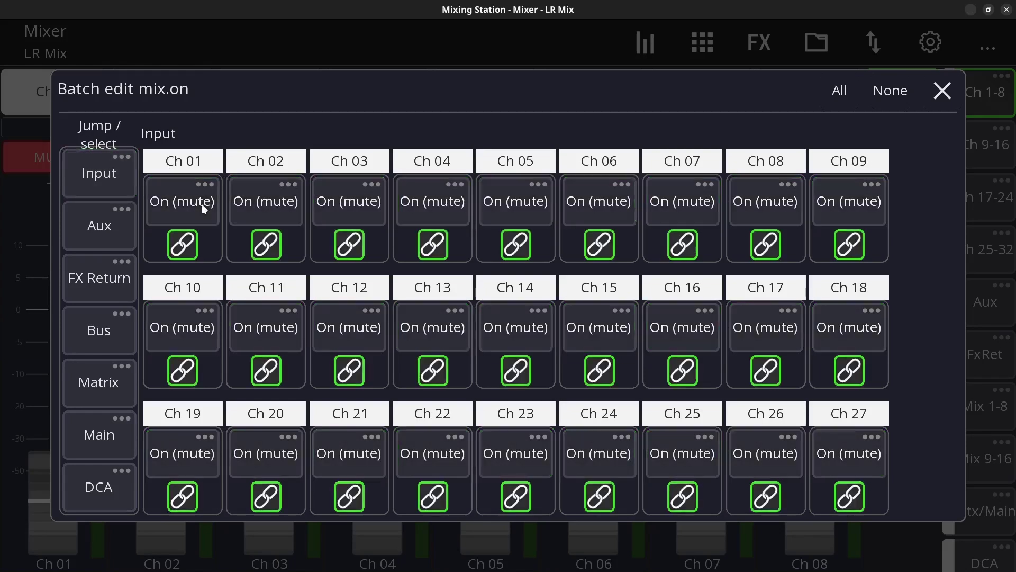
pyautogui.click(943, 90)
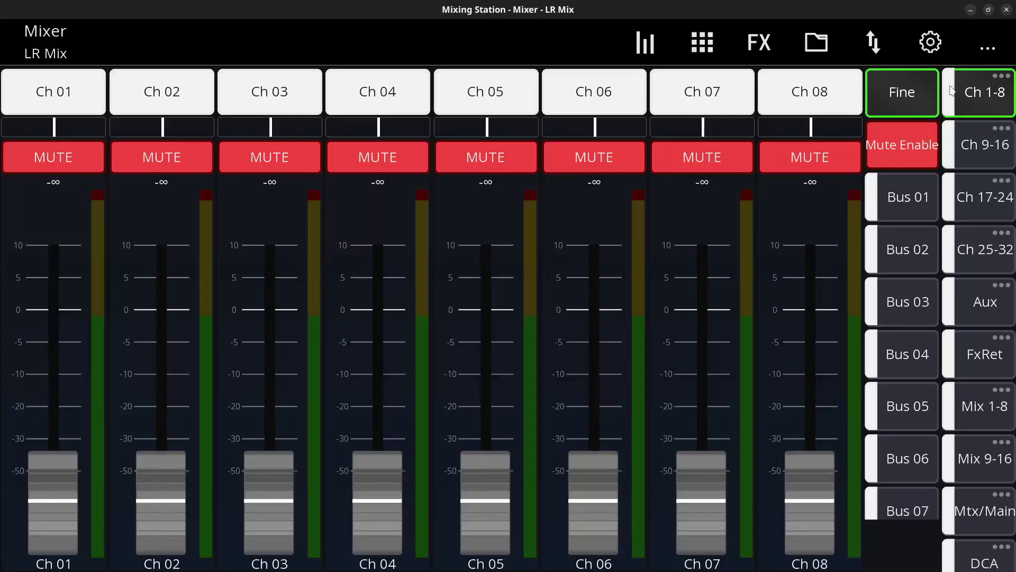
# Page through channels 9–32 and the aux strips to the FX return strips
pyautogui.click(992, 148)
pyautogui.click(992, 195)
pyautogui.click(991, 230)
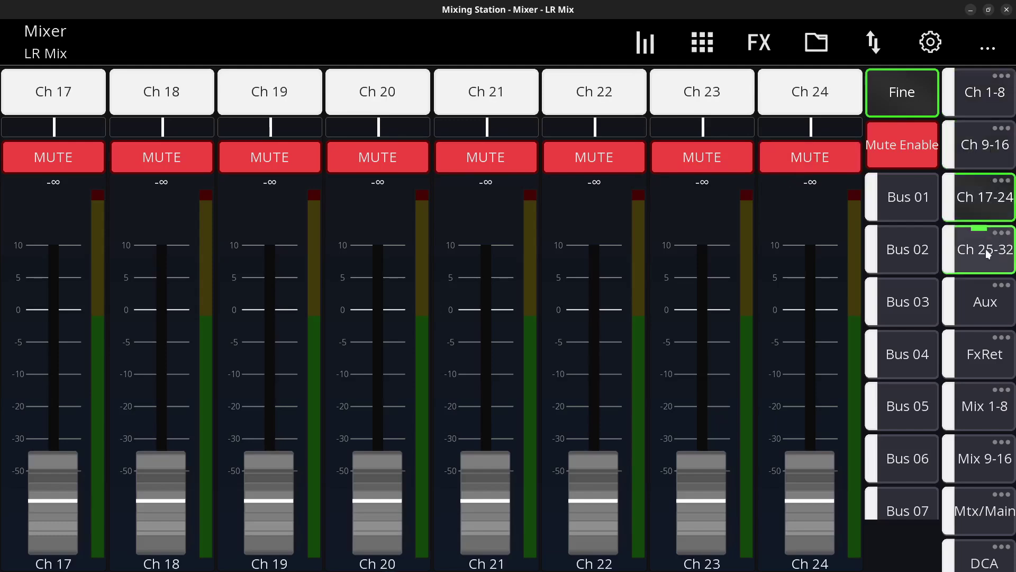
pyautogui.click(991, 302)
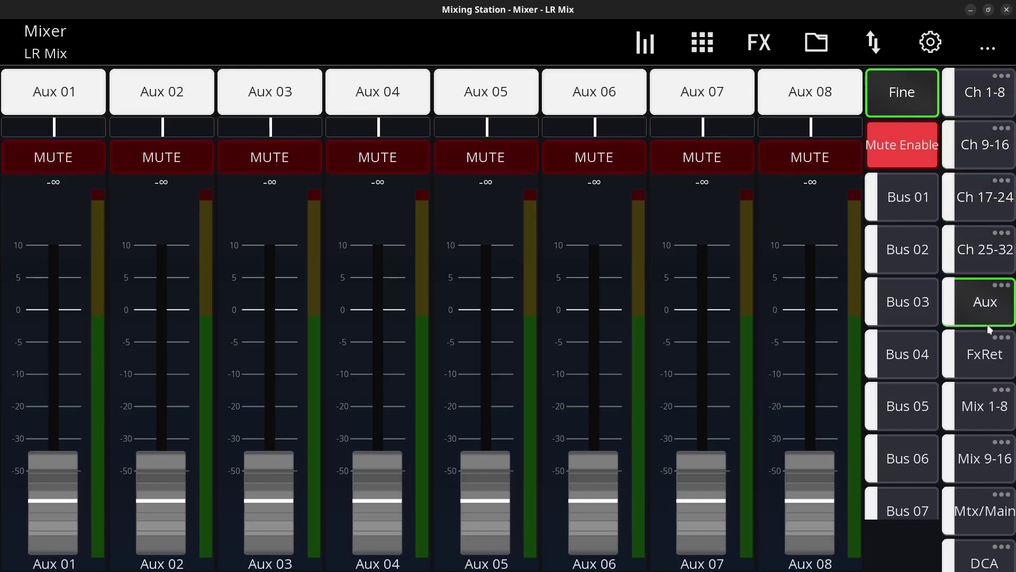
pyautogui.click(983, 356)
# Reopen batch mute and unmute all selected input channels
pyautogui.click(902, 197)
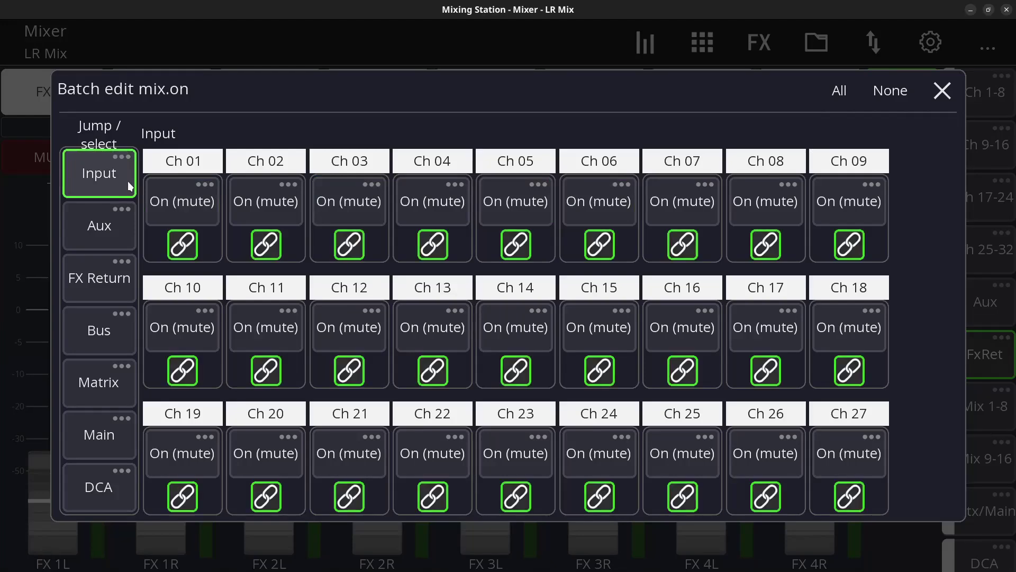
pyautogui.click(179, 200)
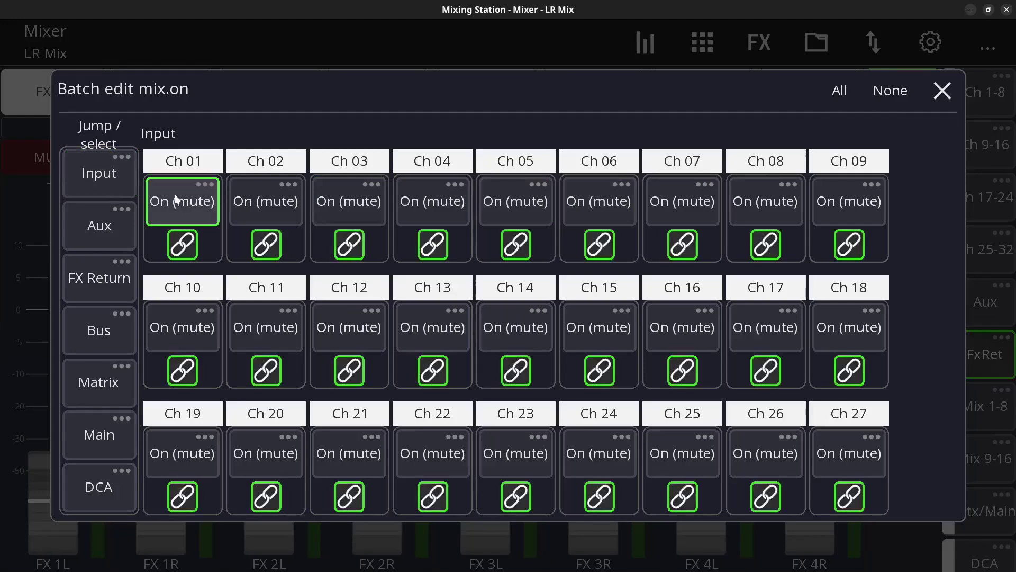
pyautogui.click(103, 225)
pyautogui.click(105, 278)
pyautogui.click(104, 330)
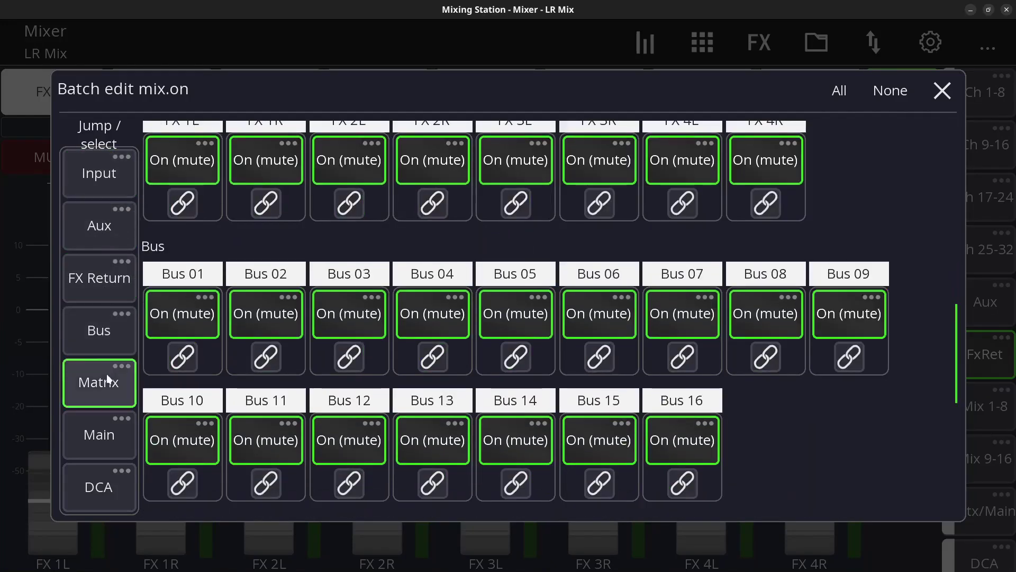
pyautogui.click(99, 173)
# Link Ch 01–05, then mute and unmute them together
pyautogui.click(183, 235)
pyautogui.click(266, 236)
pyautogui.click(349, 235)
pyautogui.click(426, 239)
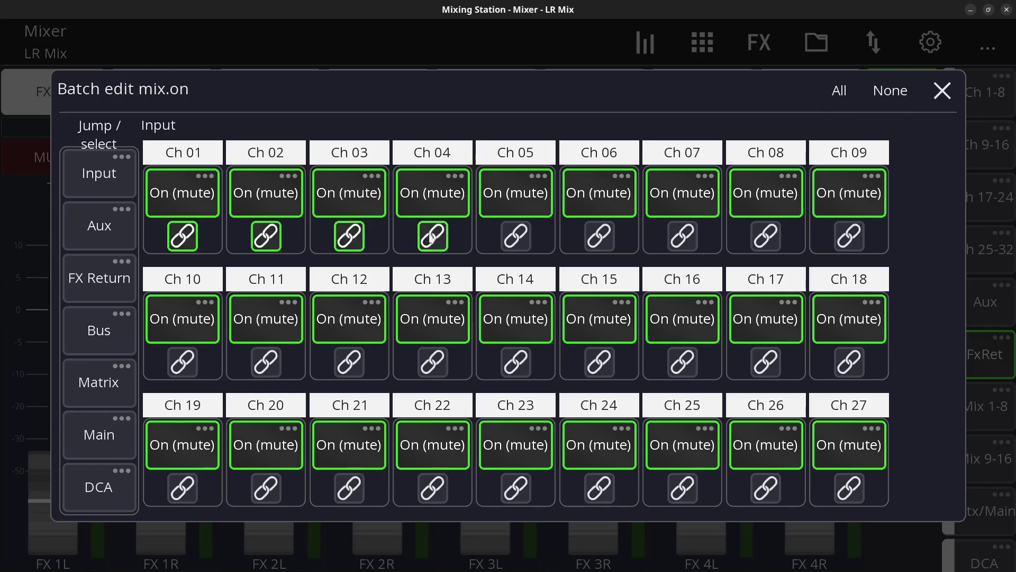
pyautogui.click(512, 237)
pyautogui.click(506, 205)
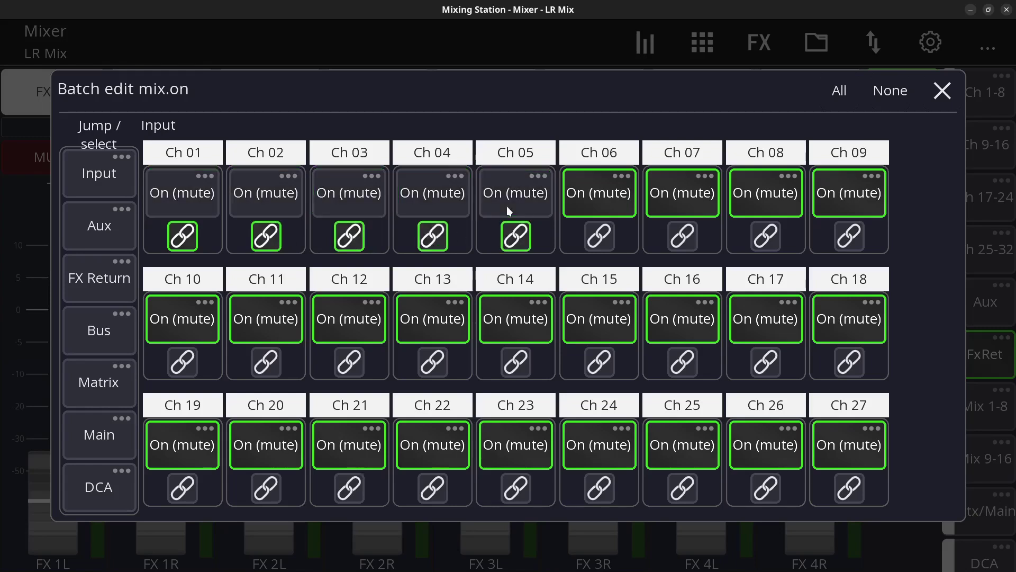
pyautogui.click(506, 205)
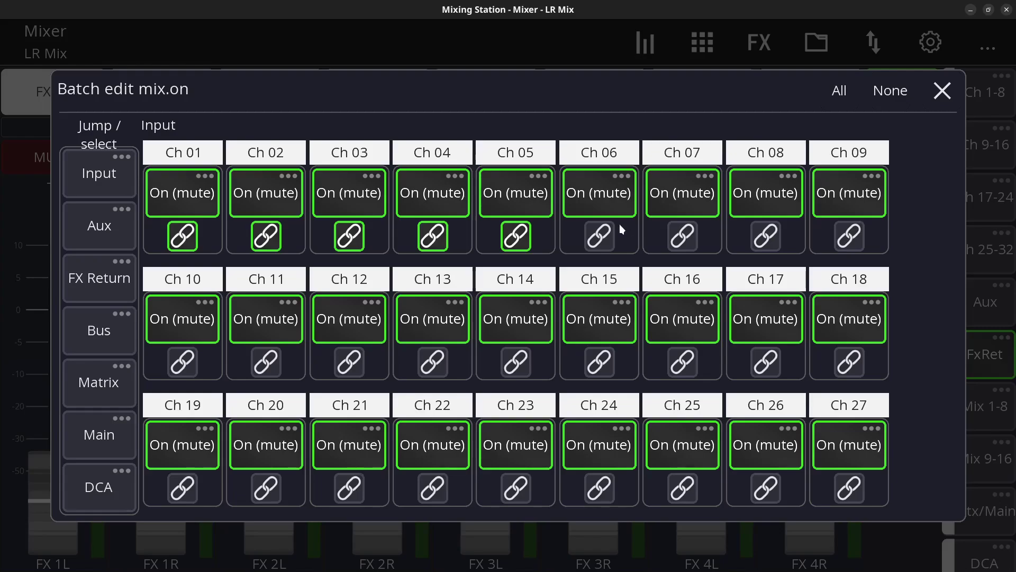
pyautogui.click(942, 90)
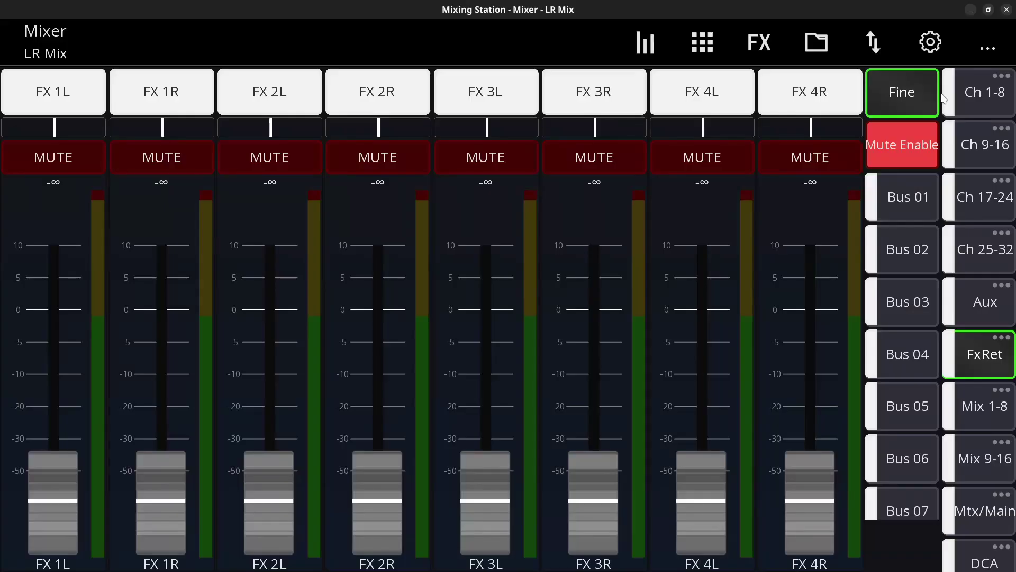
# From Ch 06's overview, quick-gang Ch 01, Ch 02 and Ch 03
pyautogui.click(976, 90)
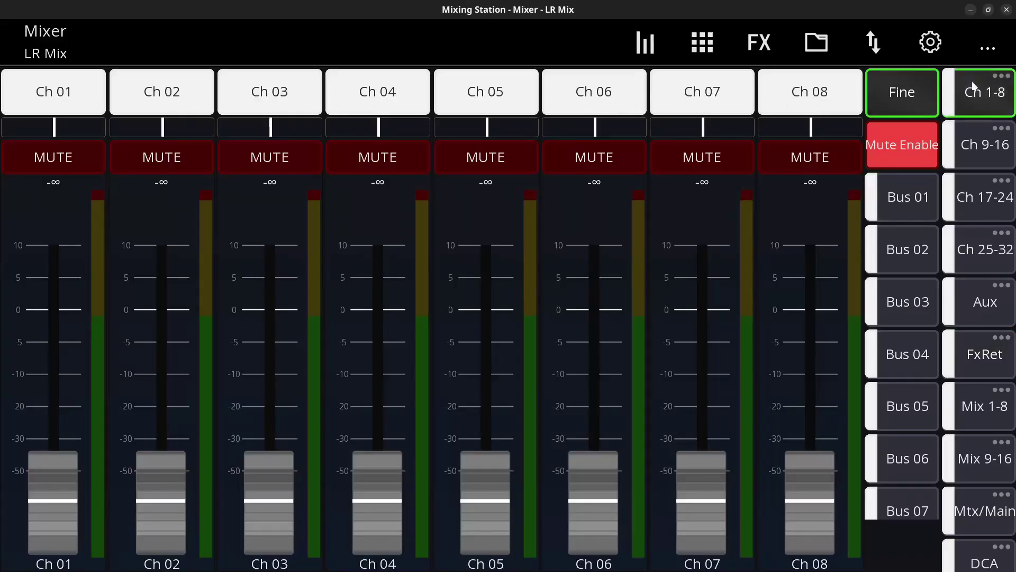
pyautogui.click(548, 97)
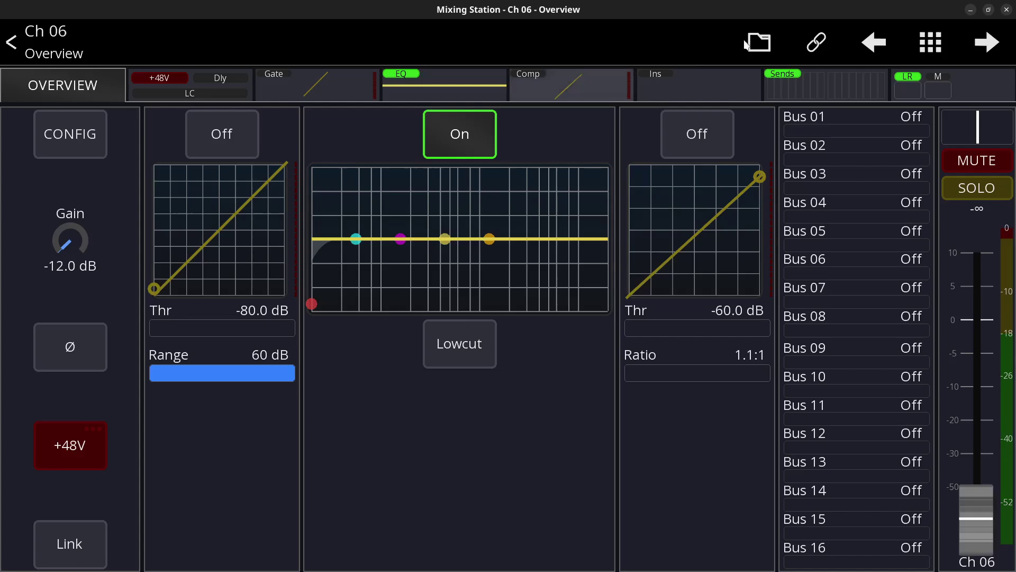
pyautogui.click(815, 46)
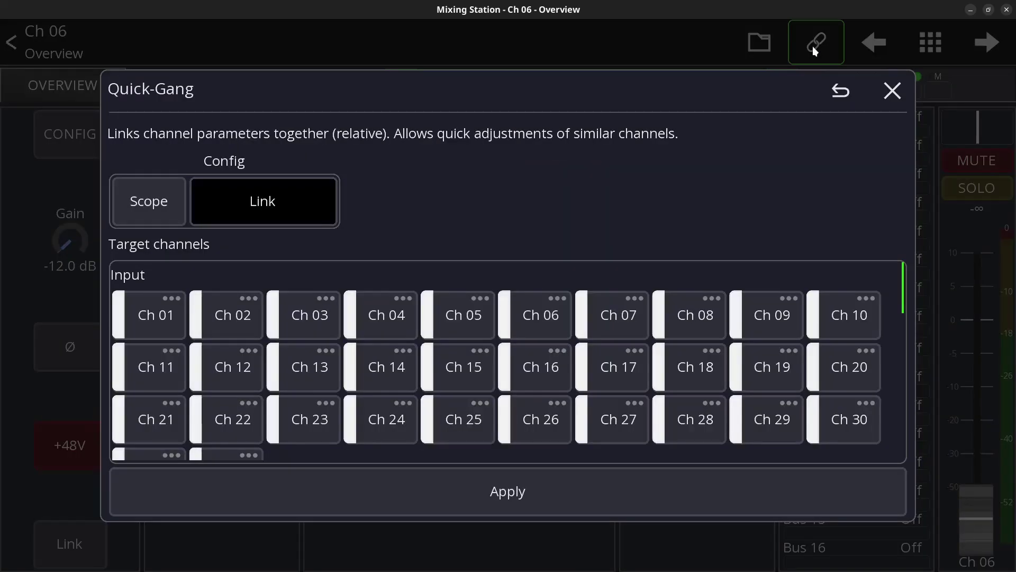
pyautogui.click(173, 320)
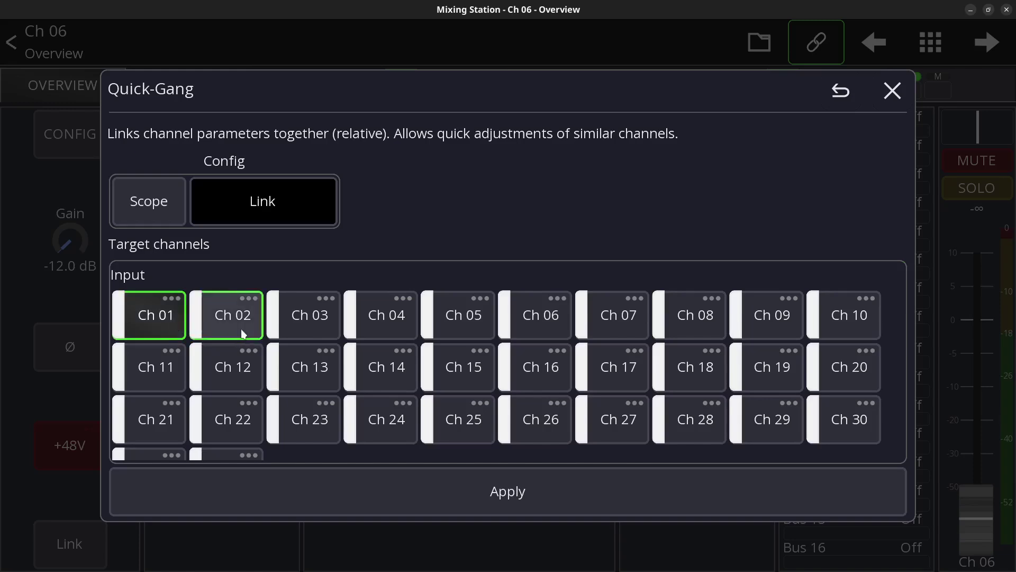
pyautogui.click(233, 317)
pyautogui.click(304, 317)
pyautogui.click(149, 212)
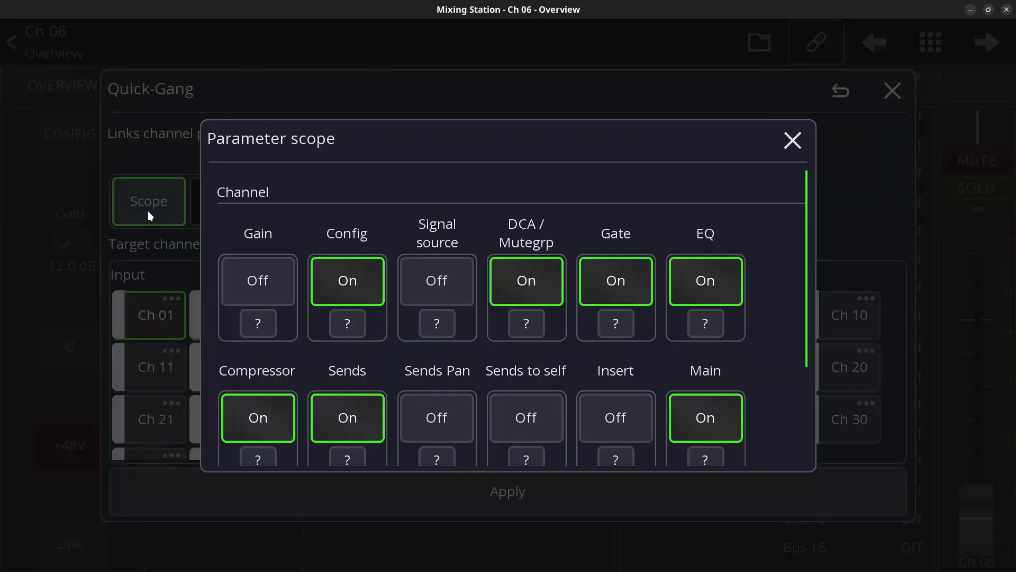
pyautogui.click(560, 481)
pyautogui.click(560, 481)
# Boost the third EQ band to +8.3 dB at 352 Hz on the ganged channels
pyautogui.click(470, 298)
pyautogui.moveTo(470, 298); pyautogui.dragTo(443, 198)
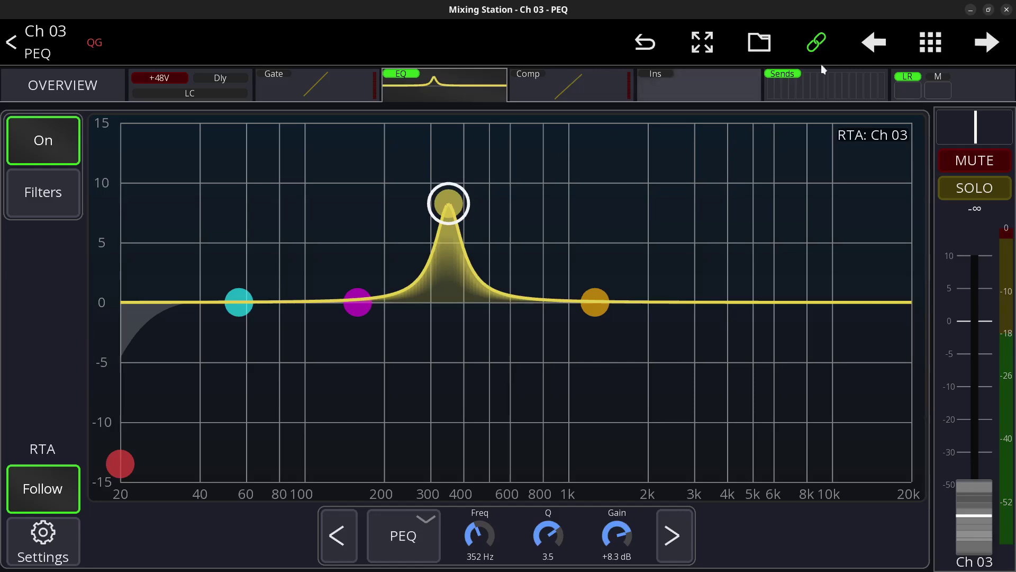
pyautogui.click(876, 56)
pyautogui.press('Escape')
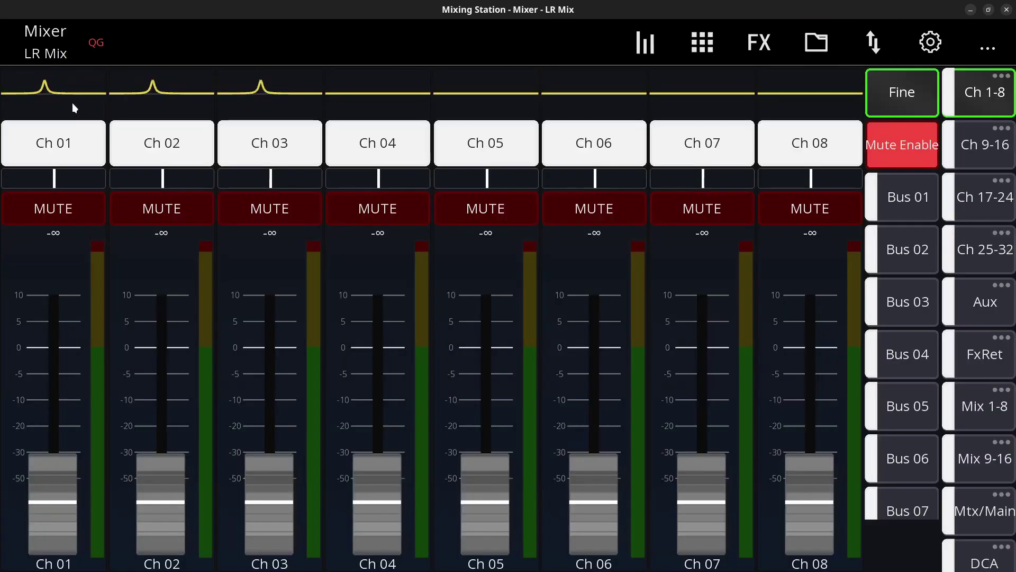
# Boost the orange EQ band to +6.8 dB at 1.91 kHz, then check Ch 02's EQ
pyautogui.click(72, 101)
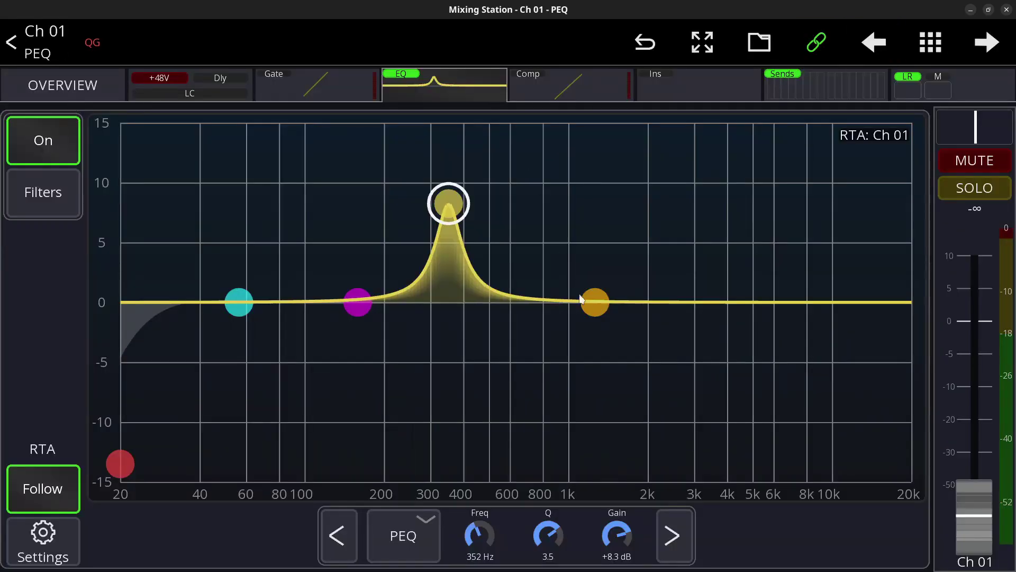
pyautogui.moveTo(594, 301); pyautogui.dragTo(641, 227)
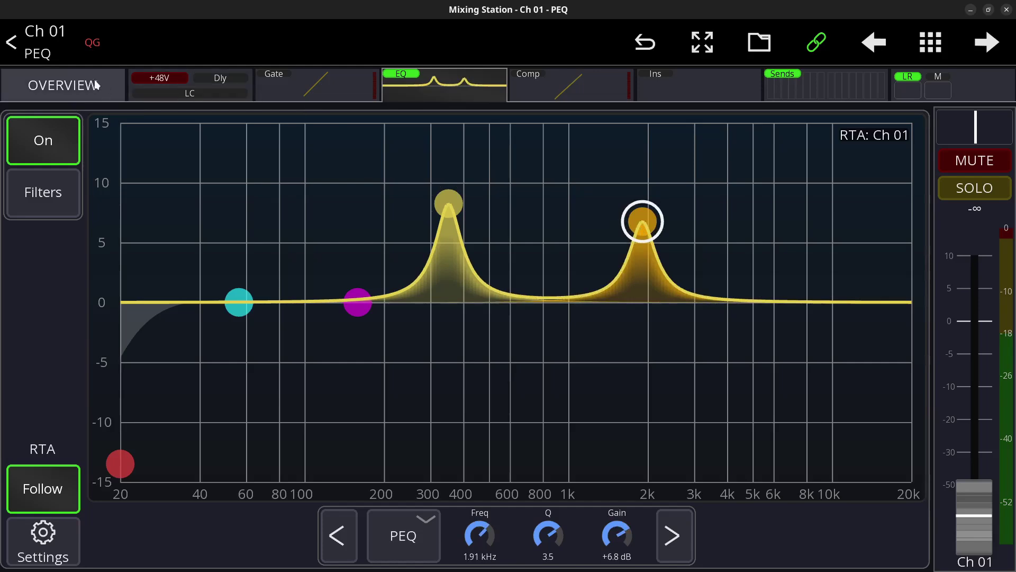
pyautogui.press('Escape')
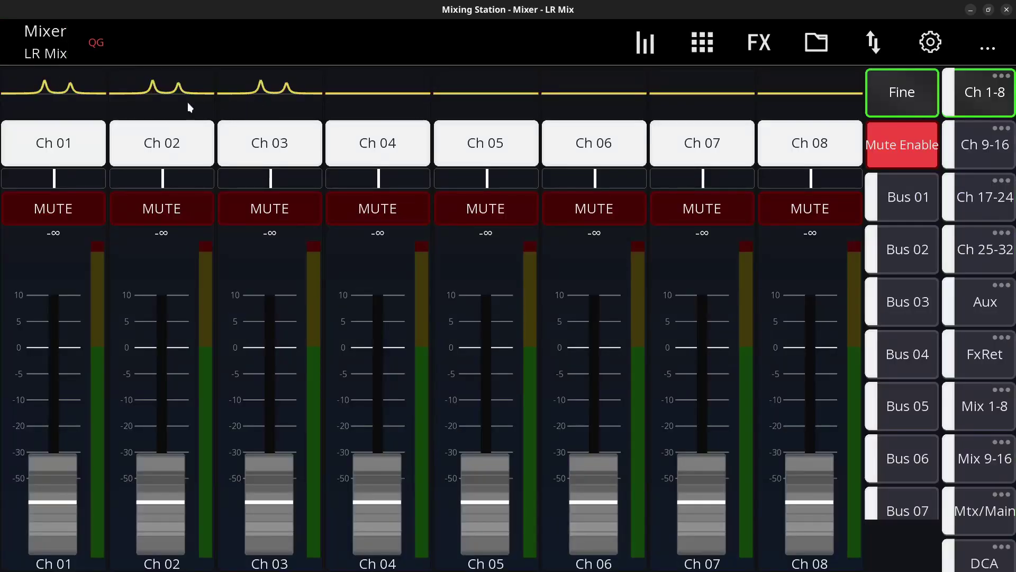
pyautogui.click(188, 102)
# Mute Ch 05 and Ch 07 together in the batch mute editor
pyautogui.press('Escape')
pyautogui.click(781, 219)
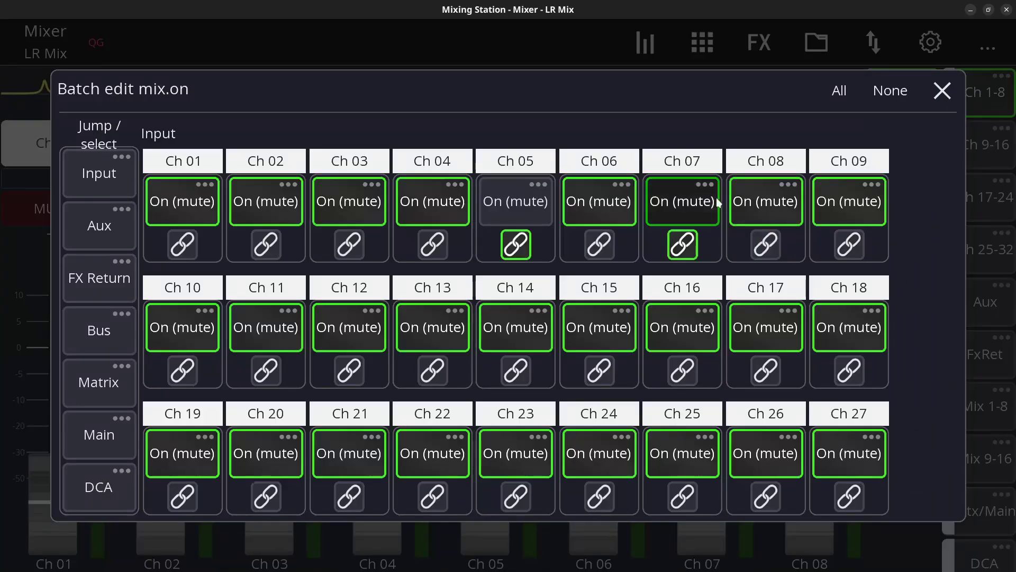
pyautogui.click(699, 202)
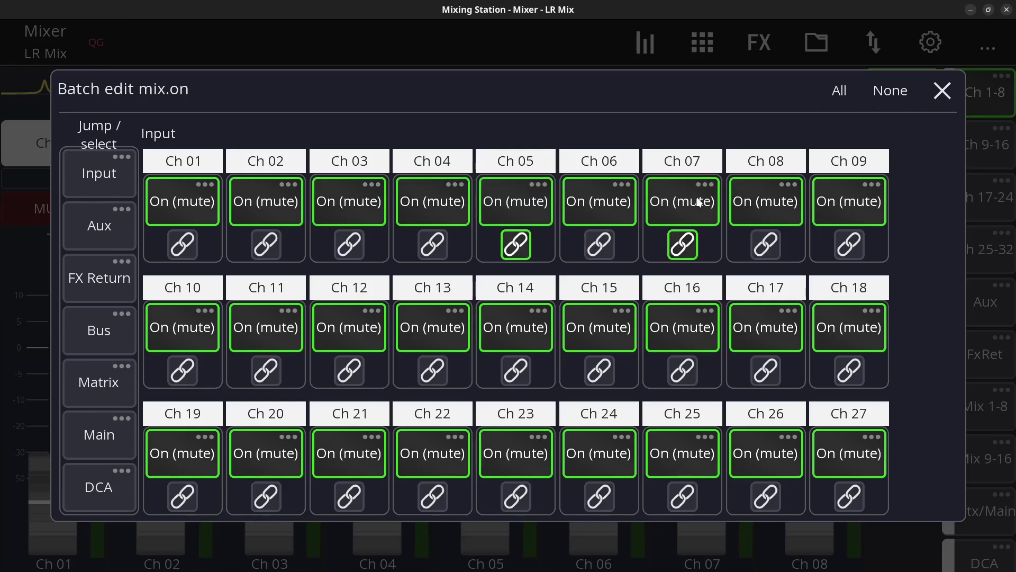
pyautogui.click(699, 201)
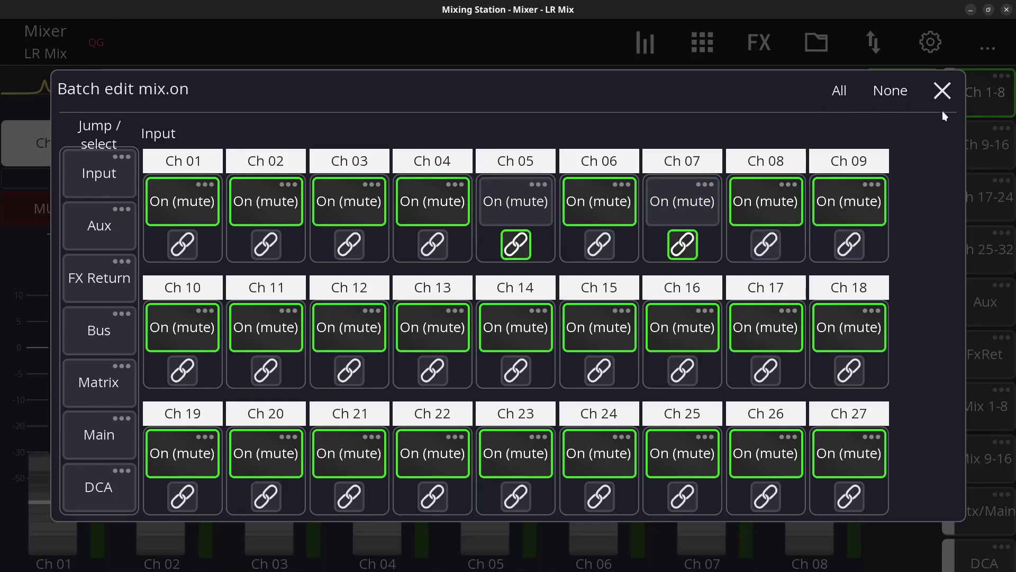
pyautogui.click(943, 91)
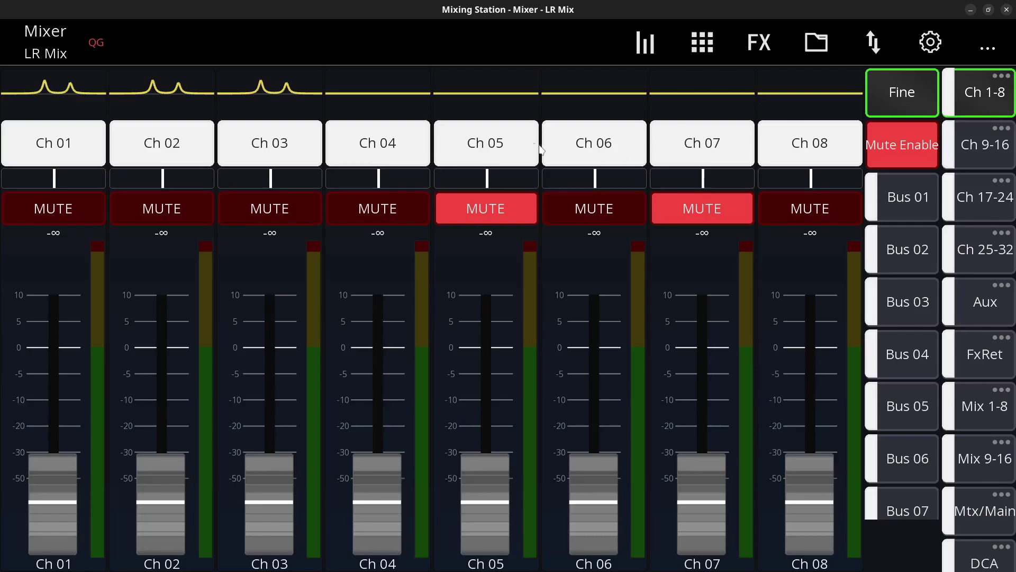
# Go to the channel's config page, briefly checking the mute and solo batch editors
pyautogui.click(501, 142)
pyautogui.rightClick(979, 161)
pyautogui.click(976, 158)
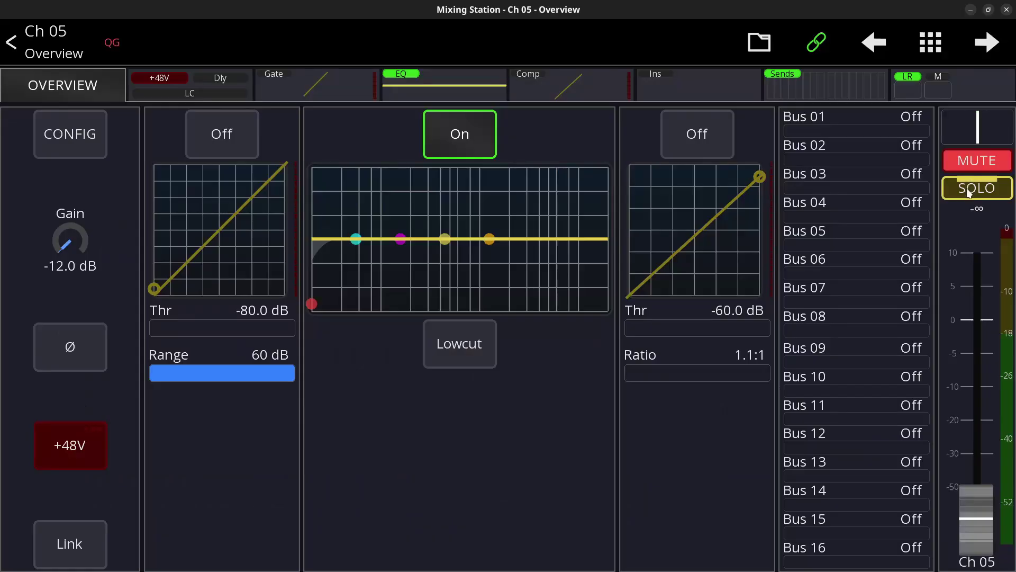
pyautogui.rightClick(967, 188)
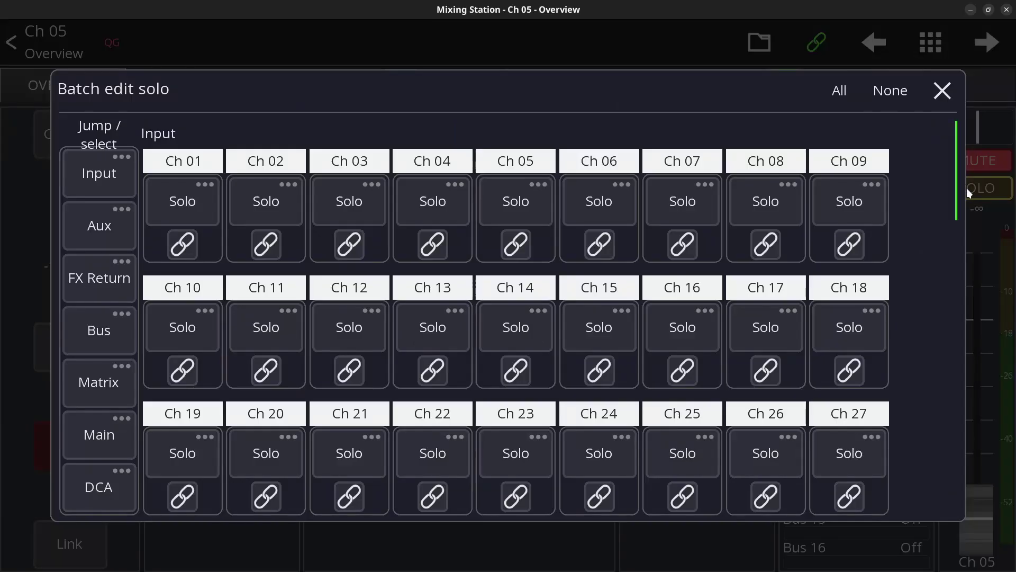
pyautogui.click(942, 91)
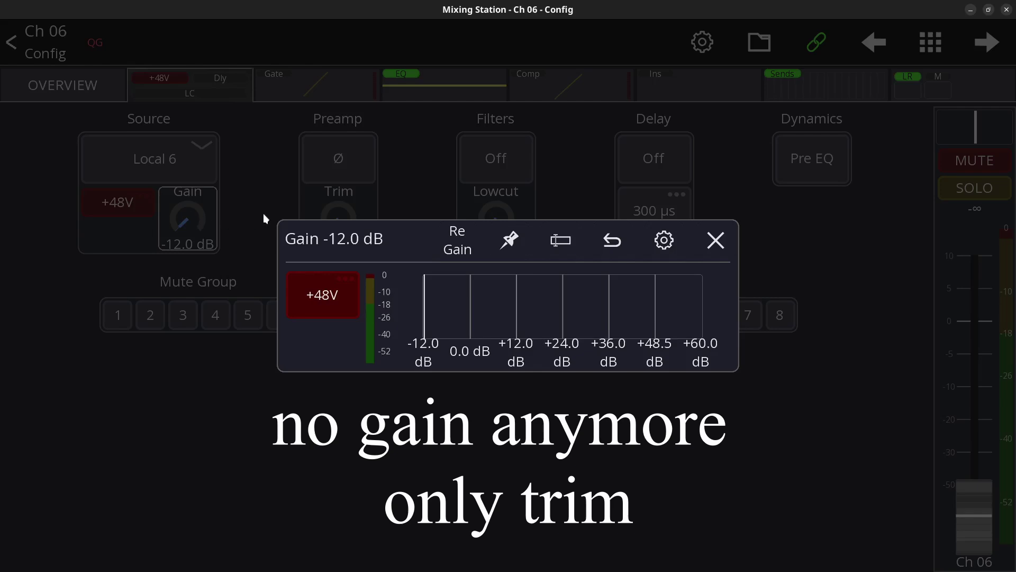
# Set Ch 06's trim to -5.0 dB
pyautogui.click(263, 214)
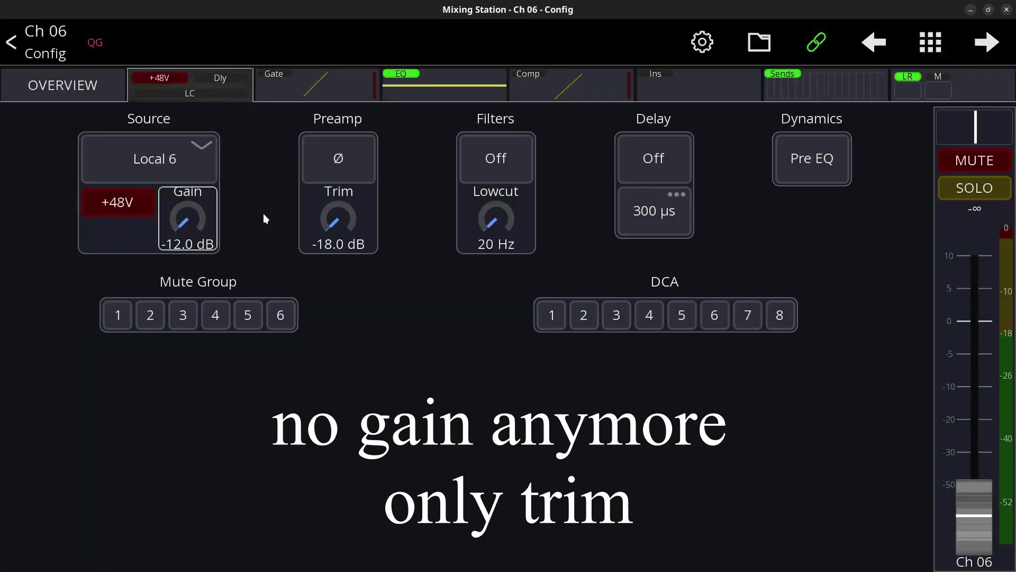
pyautogui.click(328, 202)
pyautogui.click(328, 203)
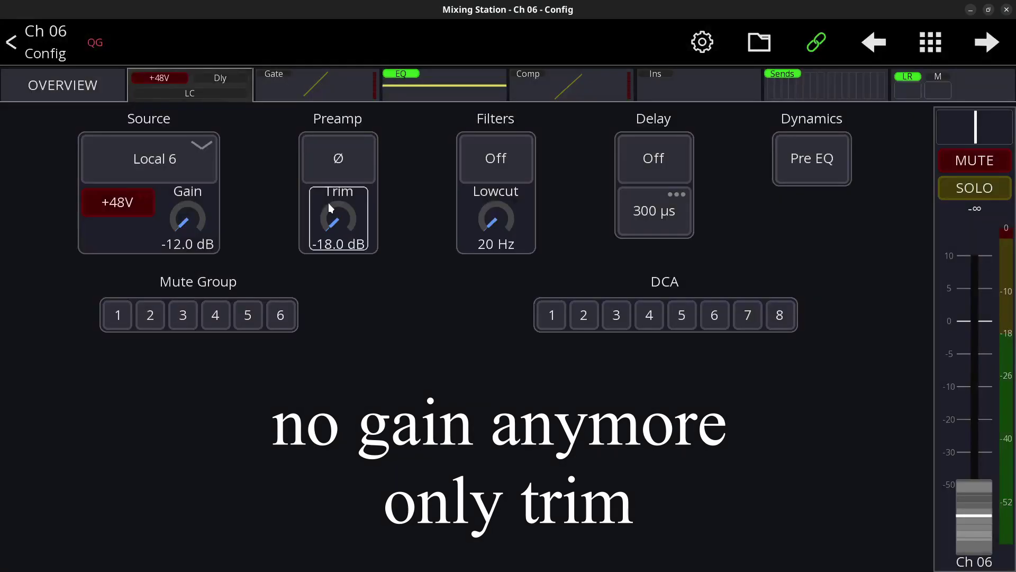
pyautogui.click(328, 202)
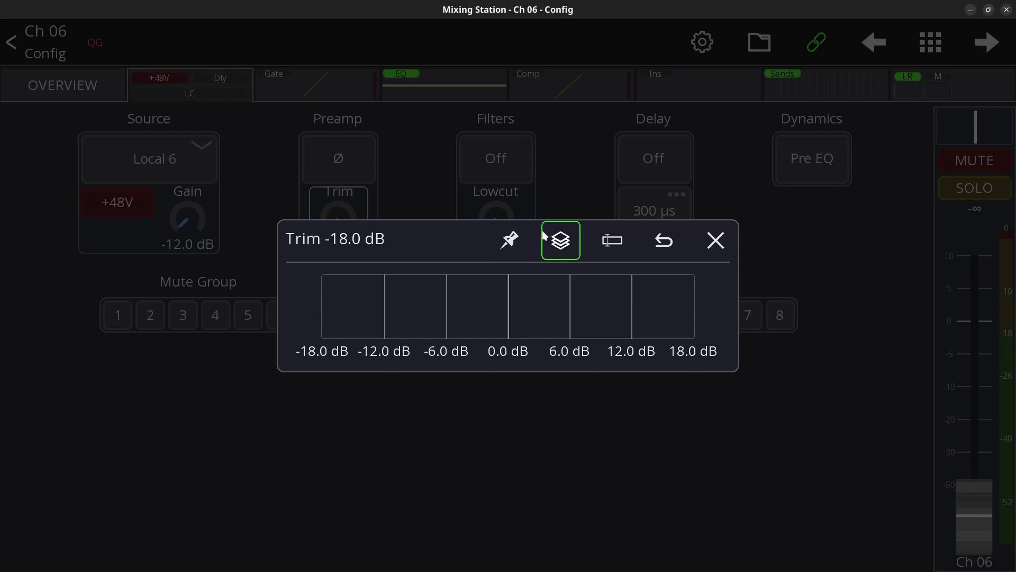
pyautogui.moveTo(462, 293); pyautogui.dragTo(650, 286)
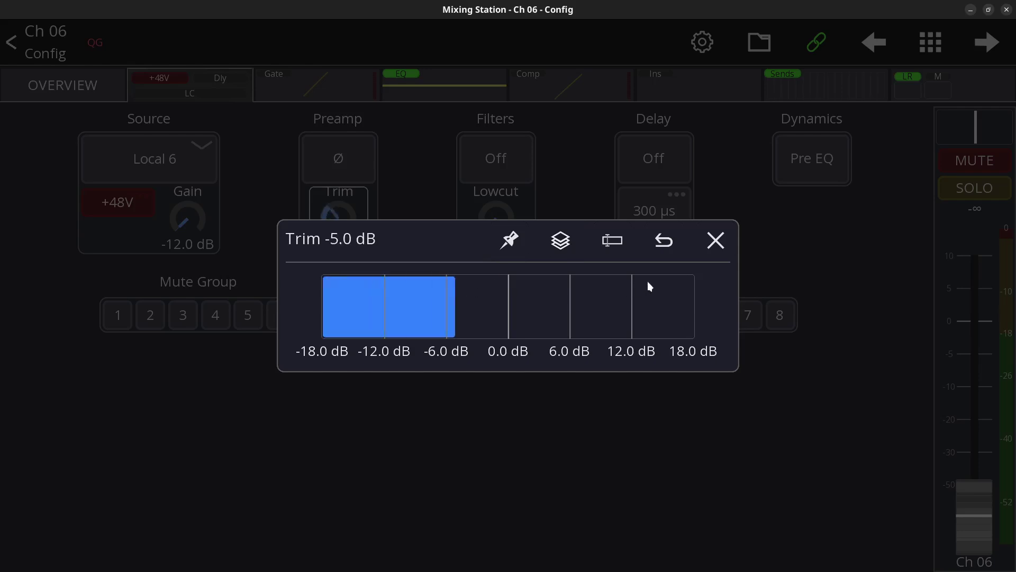
# Link Ch 02–06 and raise their trims together, Ch 01–03 reaching 2.5 dB
pyautogui.click(561, 241)
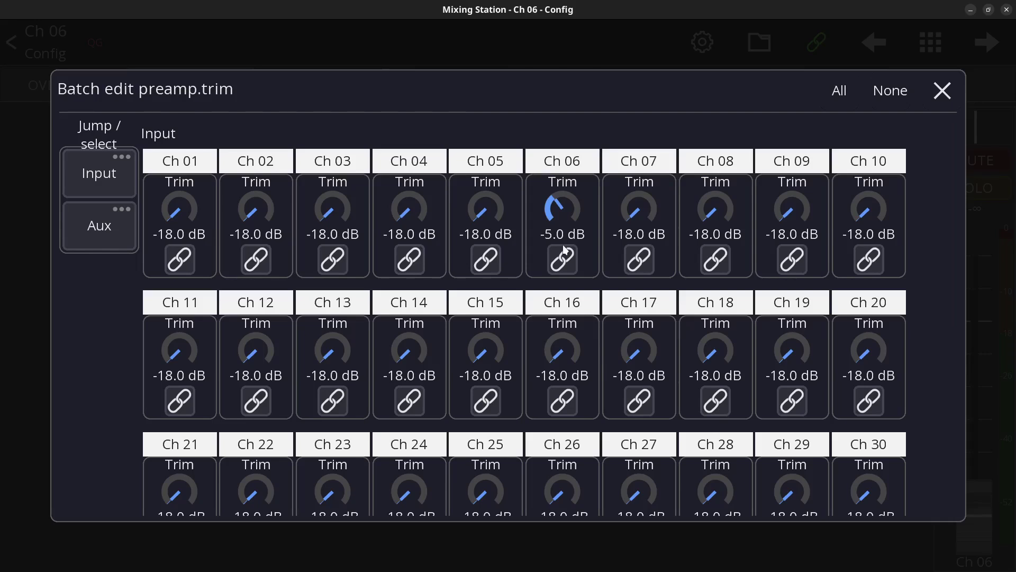
pyautogui.moveTo(564, 249)
pyautogui.mouseDown()
pyautogui.moveTo(337, 272)
pyautogui.moveTo(184, 266)
pyautogui.moveTo(171, 219)
pyautogui.moveTo(179, 366)
pyautogui.moveTo(268, 185)
pyautogui.moveTo(170, 227)
pyautogui.moveTo(152, 402)
pyautogui.moveTo(142, 409)
pyautogui.moveTo(172, 303)
pyautogui.moveTo(252, 160)
pyautogui.moveTo(219, 243)
pyautogui.moveTo(203, 339)
pyautogui.mouseUp()
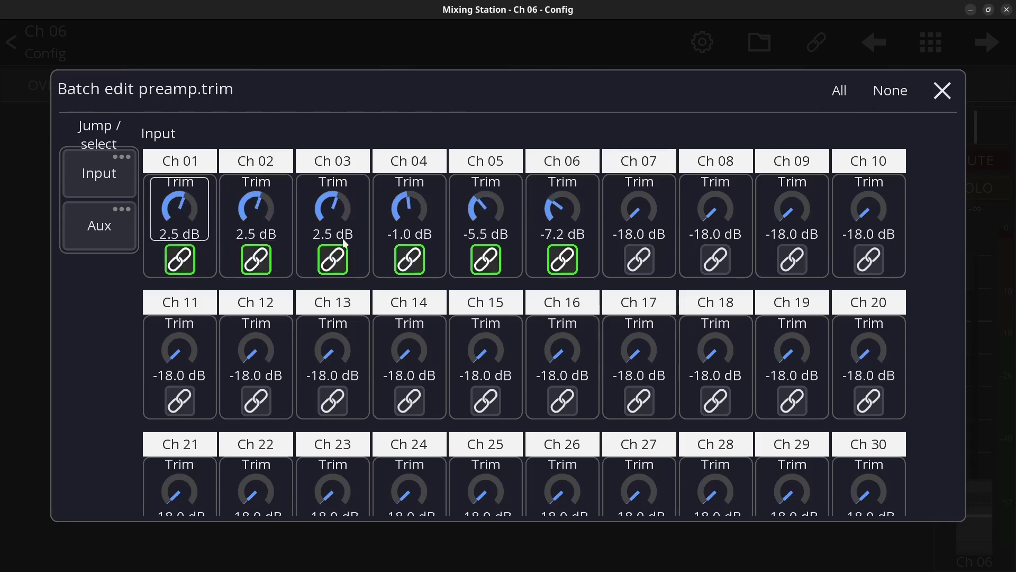
pyautogui.click(196, 68)
pyautogui.click(196, 68)
pyautogui.click(316, 151)
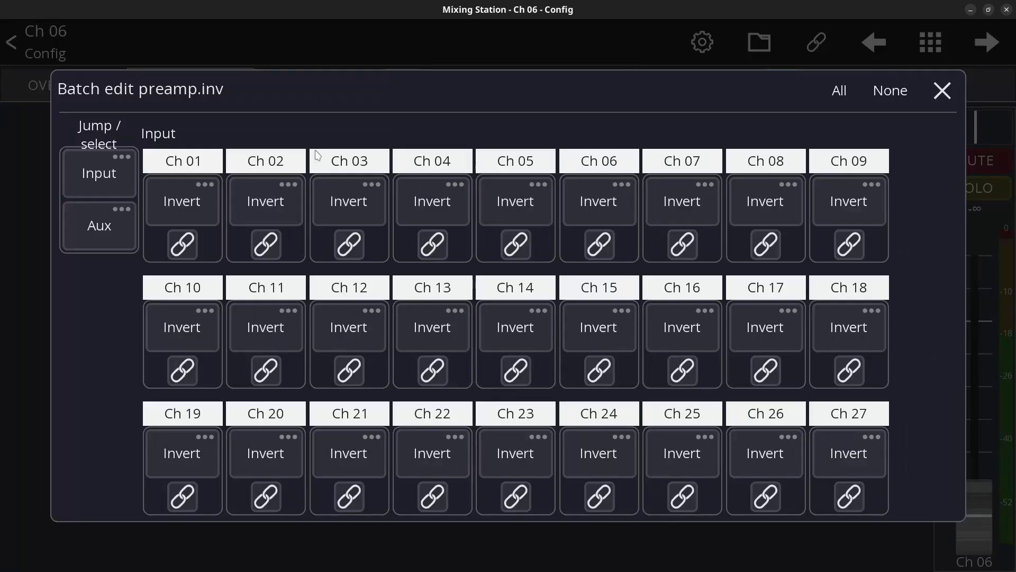
# Gang Ch 01–04 and turn polarity invert on across many input channels
pyautogui.click(183, 245)
pyautogui.click(266, 245)
pyautogui.click(349, 244)
pyautogui.click(433, 245)
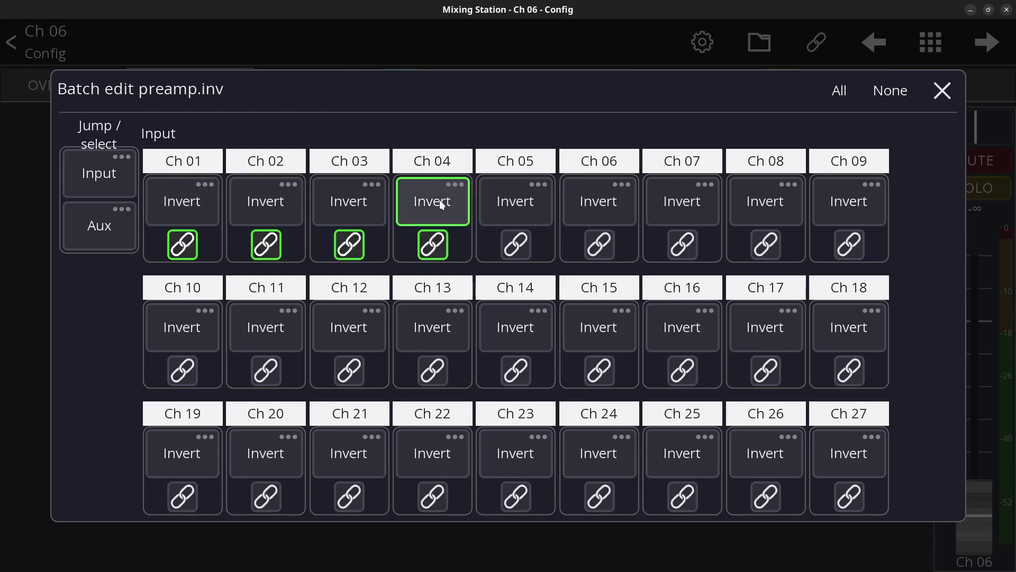
pyautogui.moveTo(433, 222)
pyautogui.mouseDown()
pyautogui.moveTo(751, 198)
pyautogui.moveTo(821, 205)
pyautogui.moveTo(829, 286)
pyautogui.moveTo(720, 321)
pyautogui.moveTo(497, 353)
pyautogui.moveTo(469, 489)
pyautogui.moveTo(717, 456)
pyautogui.mouseUp()
pyautogui.press('Escape')
pyautogui.press('Escape')
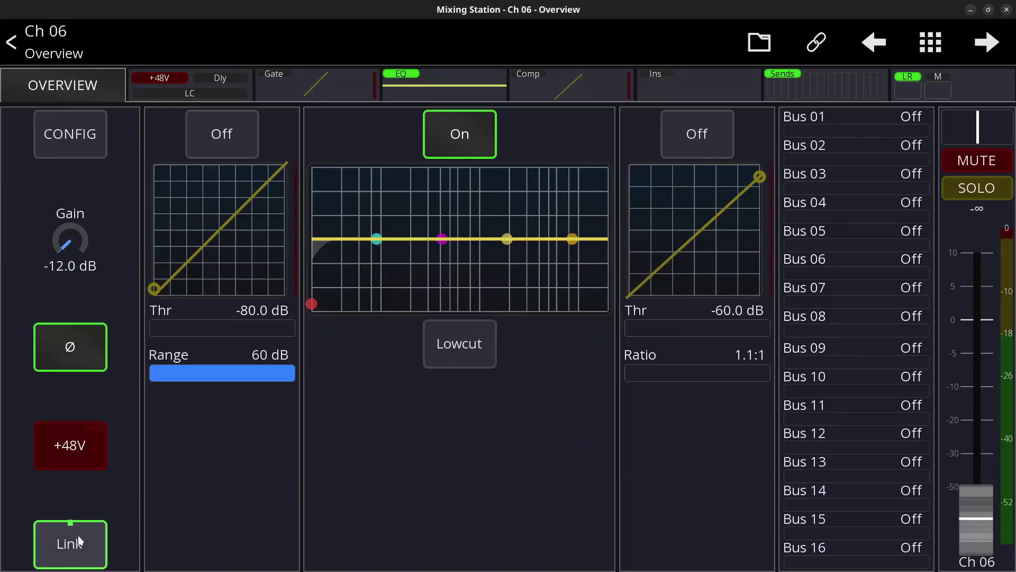
# Stereo-link Ch 01–06, Ch 11–14 and Ch 19–24
pyautogui.click(77, 535)
pyautogui.moveTo(182, 201); pyautogui.dragTo(598, 204)
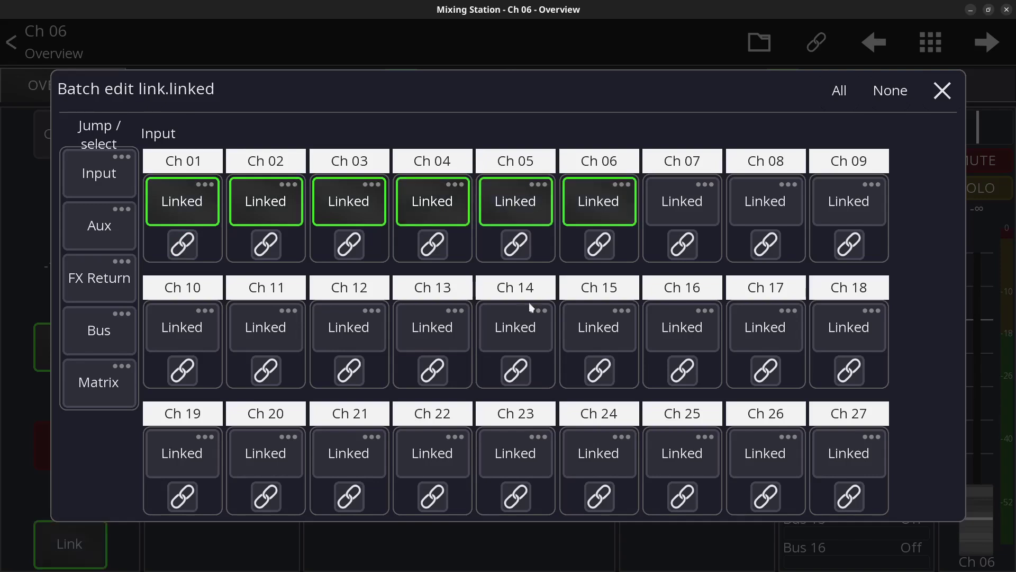
pyautogui.moveTo(530, 307)
pyautogui.mouseDown()
pyautogui.moveTo(445, 360)
pyautogui.moveTo(432, 466)
pyautogui.moveTo(572, 455)
pyautogui.moveTo(183, 245)
pyautogui.moveTo(434, 255)
pyautogui.moveTo(367, 365)
pyautogui.moveTo(276, 373)
pyautogui.moveTo(298, 490)
pyautogui.moveTo(272, 491)
pyautogui.moveTo(317, 495)
pyautogui.mouseUp()
pyautogui.click(241, 211)
pyautogui.click(240, 211)
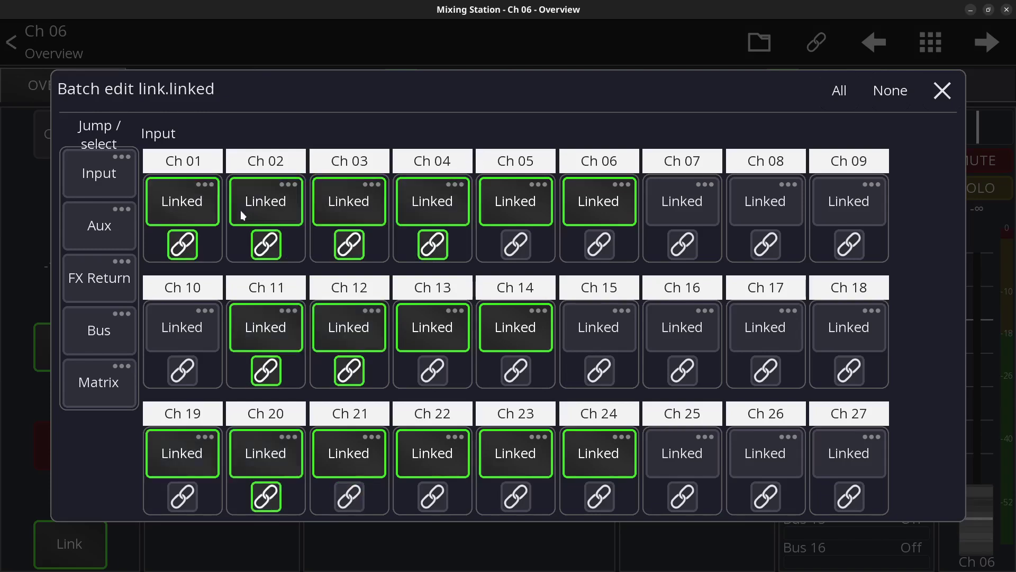
pyautogui.press('Escape')
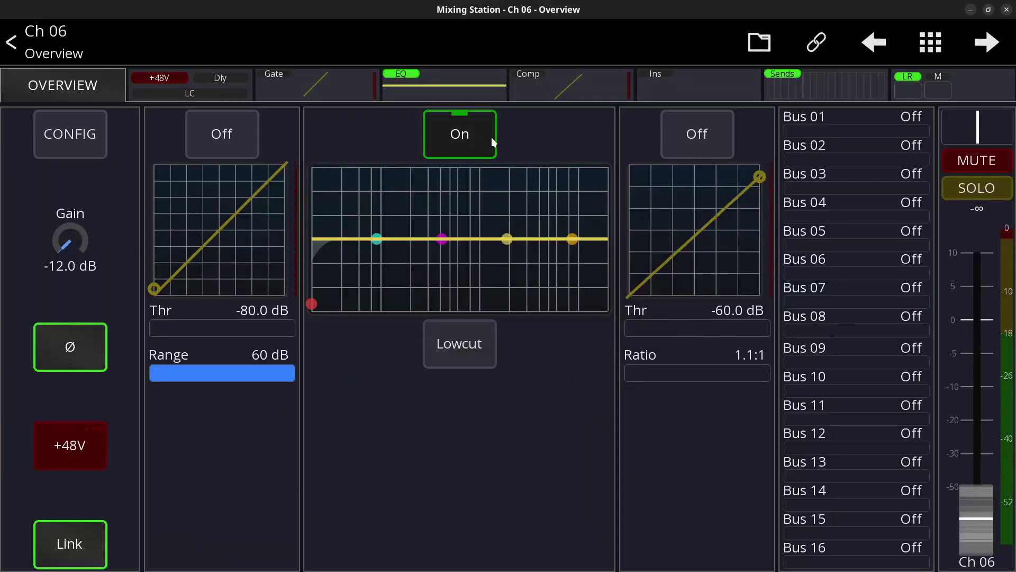
# In the EQ on/off batch editor, gang Ch 01–07
pyautogui.click(492, 138)
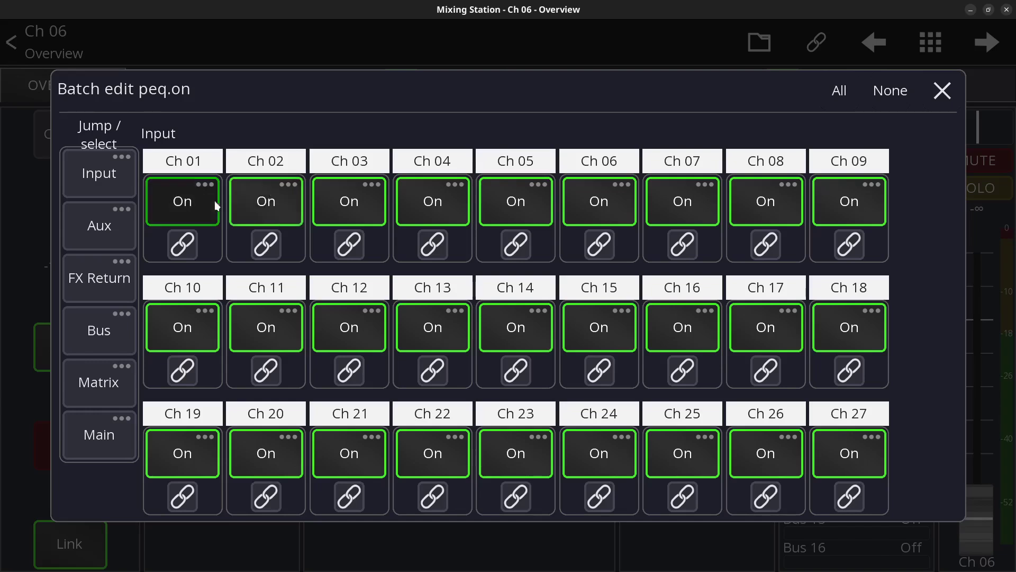
pyautogui.click(182, 244)
pyautogui.click(265, 246)
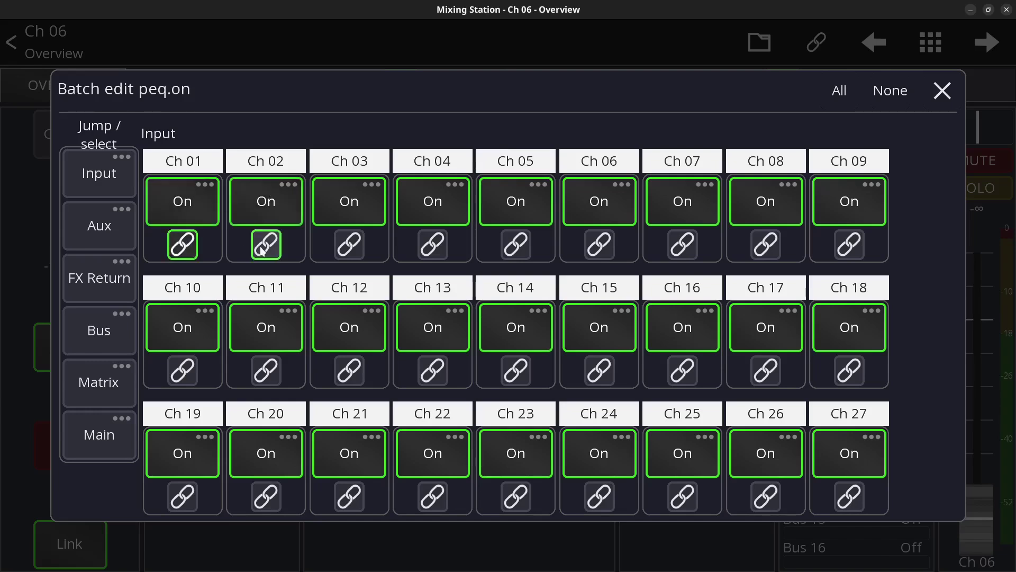
pyautogui.click(350, 244)
pyautogui.click(433, 245)
pyautogui.click(514, 245)
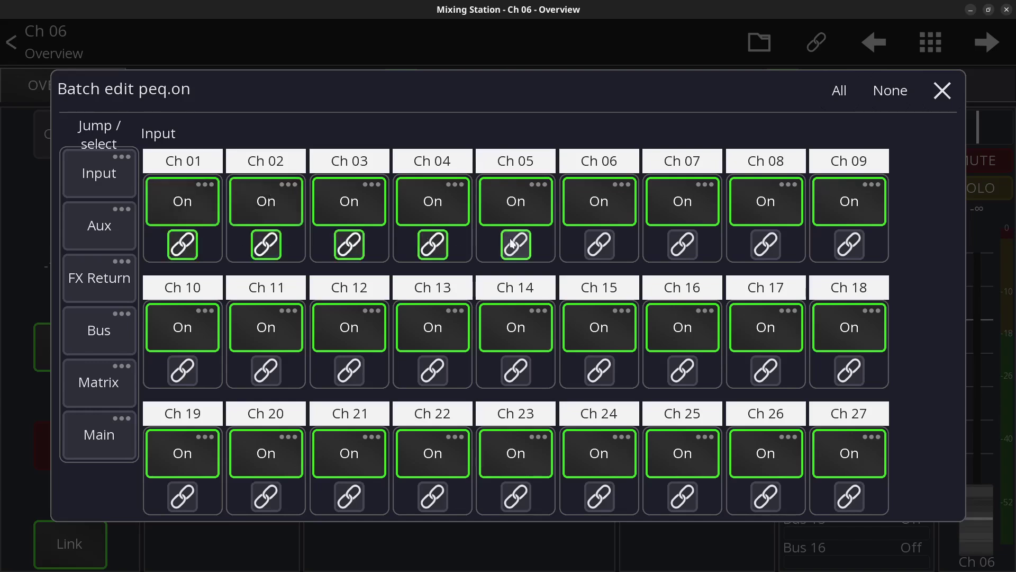
pyautogui.click(599, 245)
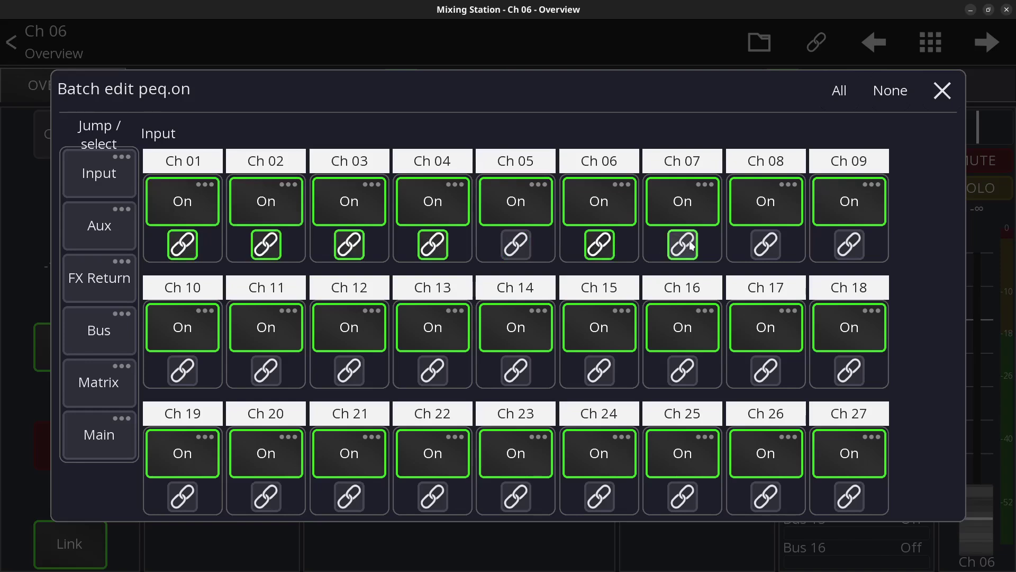
pyautogui.click(516, 245)
# Leave EQ on for Ch 01–07 and switch it off on Ch 10–16 and Ch 19–25
pyautogui.click(497, 208)
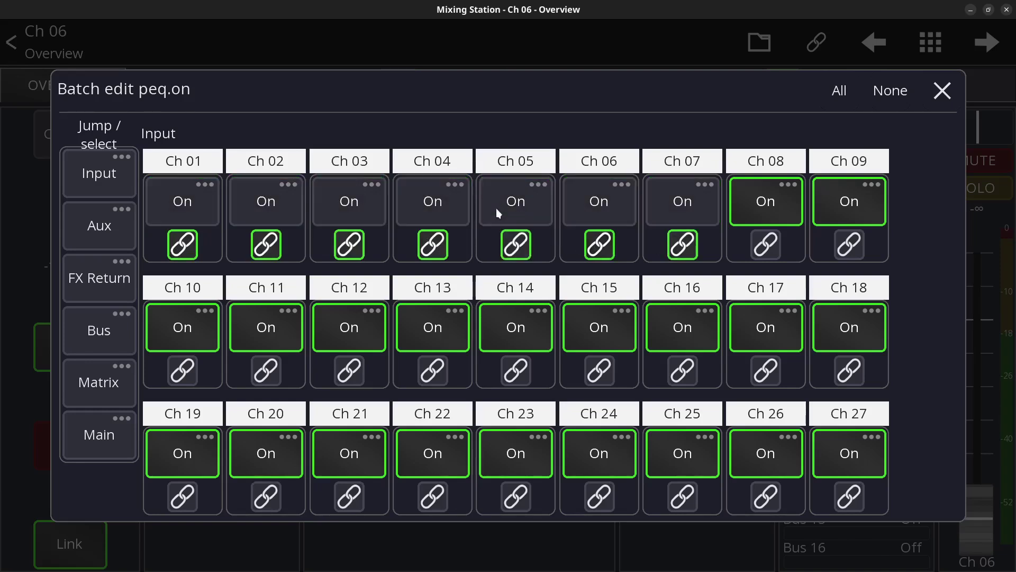
pyautogui.click(497, 208)
pyautogui.click(497, 208)
pyautogui.click(497, 208)
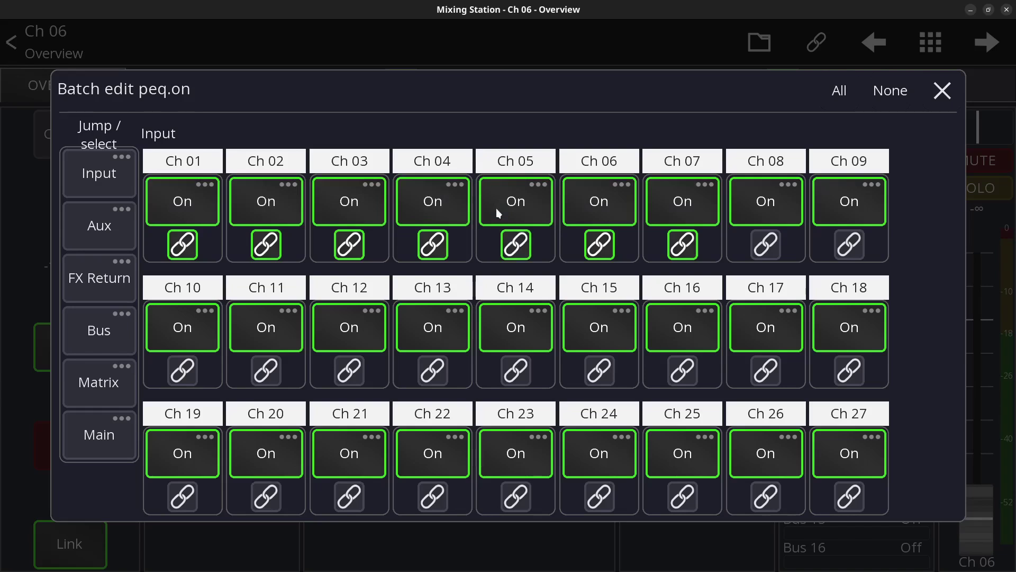
pyautogui.click(496, 208)
pyautogui.click(496, 208)
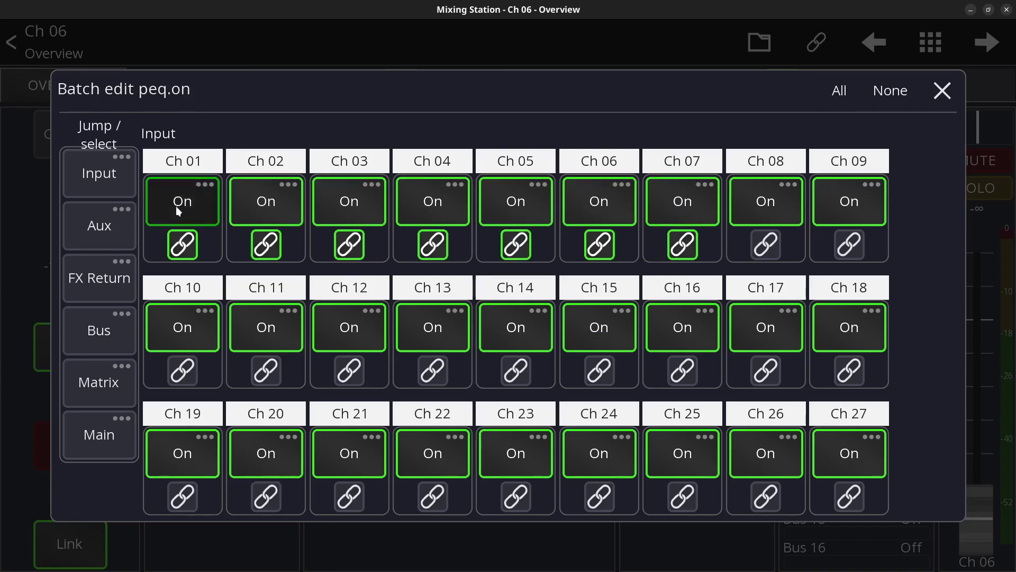
pyautogui.moveTo(193, 319)
pyautogui.mouseDown()
pyautogui.moveTo(432, 314)
pyautogui.moveTo(667, 340)
pyautogui.mouseUp()
pyautogui.moveTo(651, 419)
pyautogui.mouseDown()
pyautogui.moveTo(680, 452)
pyautogui.moveTo(178, 448)
pyautogui.mouseUp()
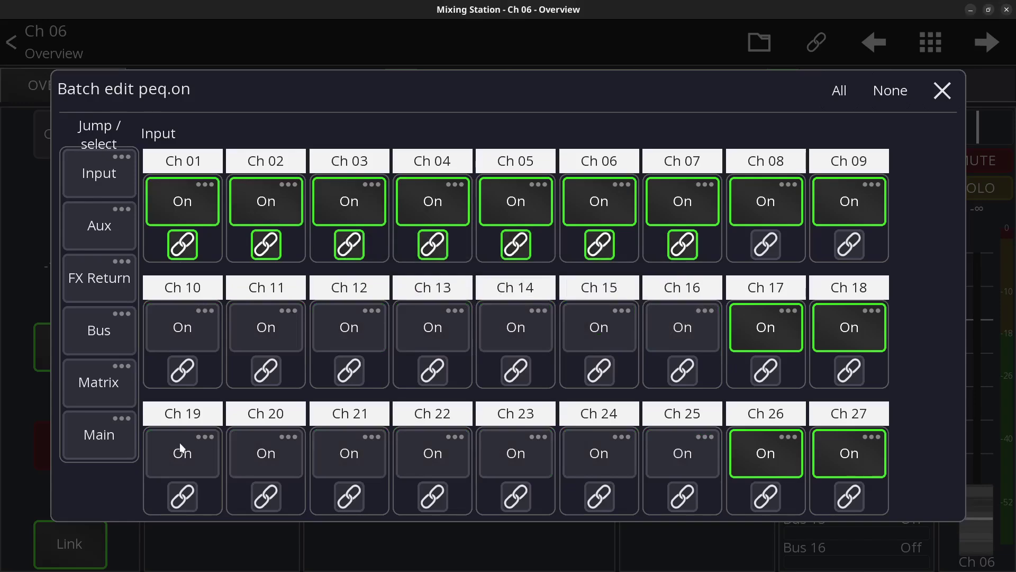
# Turn the gate on for Ch 01–05, Ch 10–12, Ch 14 and Ch 23–25
pyautogui.click(602, 58)
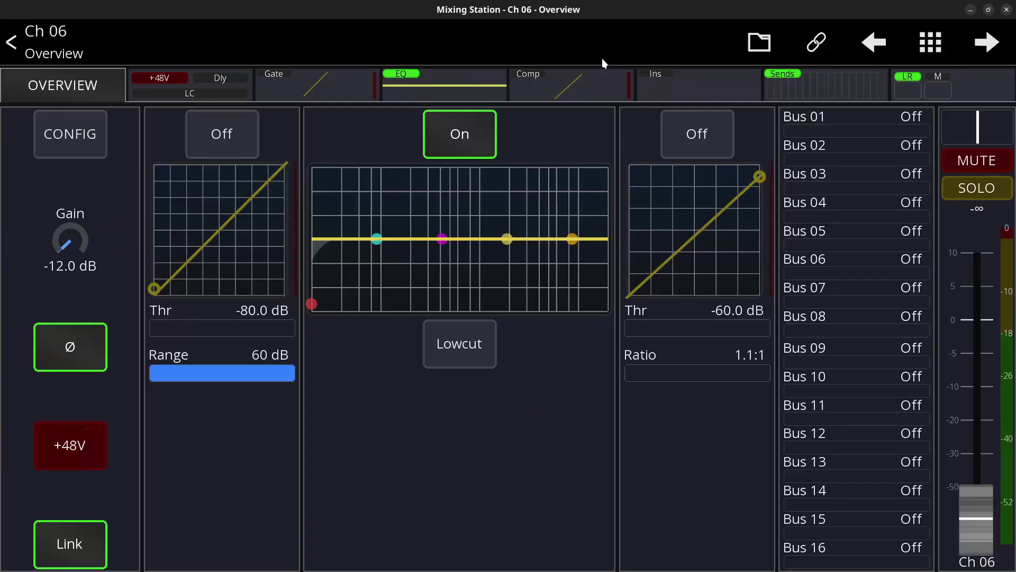
pyautogui.click(242, 133)
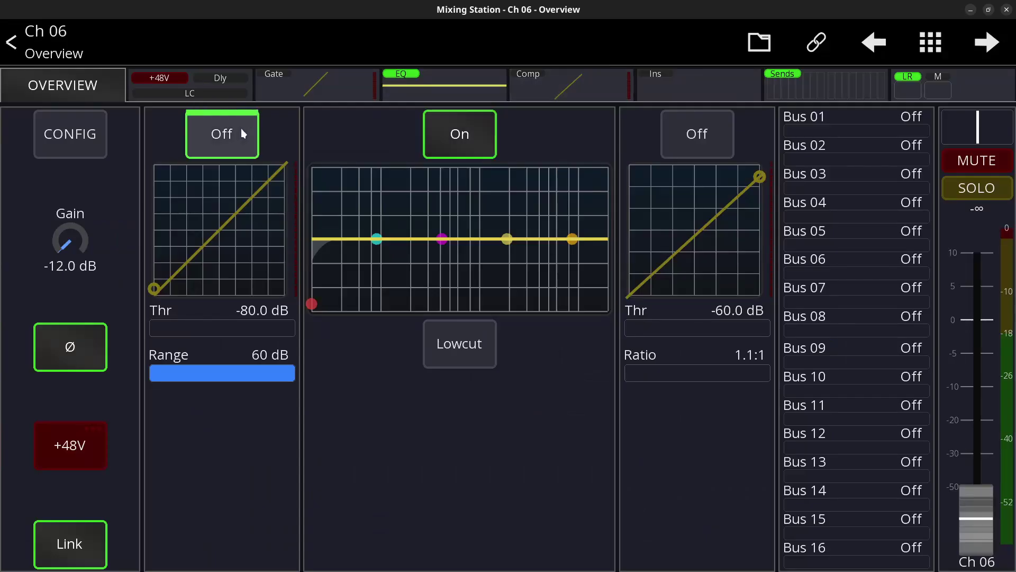
pyautogui.moveTo(173, 198)
pyautogui.mouseDown()
pyautogui.moveTo(533, 204)
pyautogui.moveTo(516, 329)
pyautogui.mouseUp()
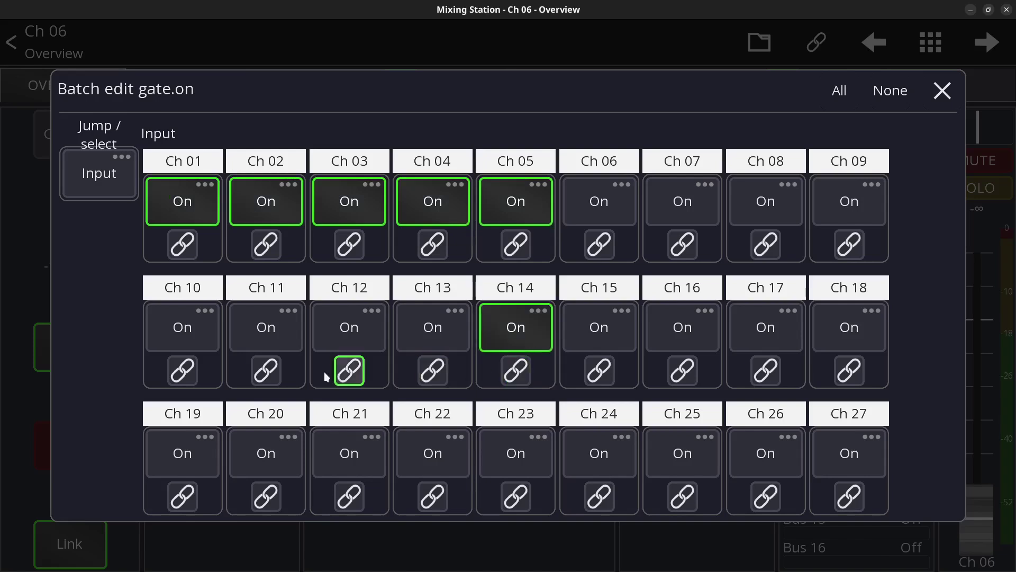
pyautogui.moveTo(683, 442); pyautogui.dragTo(516, 450)
pyautogui.moveTo(343, 375)
pyautogui.mouseDown()
pyautogui.moveTo(276, 319)
pyautogui.moveTo(218, 326)
pyautogui.mouseUp()
# Raise compressor attack to about 85 ms on linked Ch 01, 02, 13 and 14
pyautogui.click(887, 55)
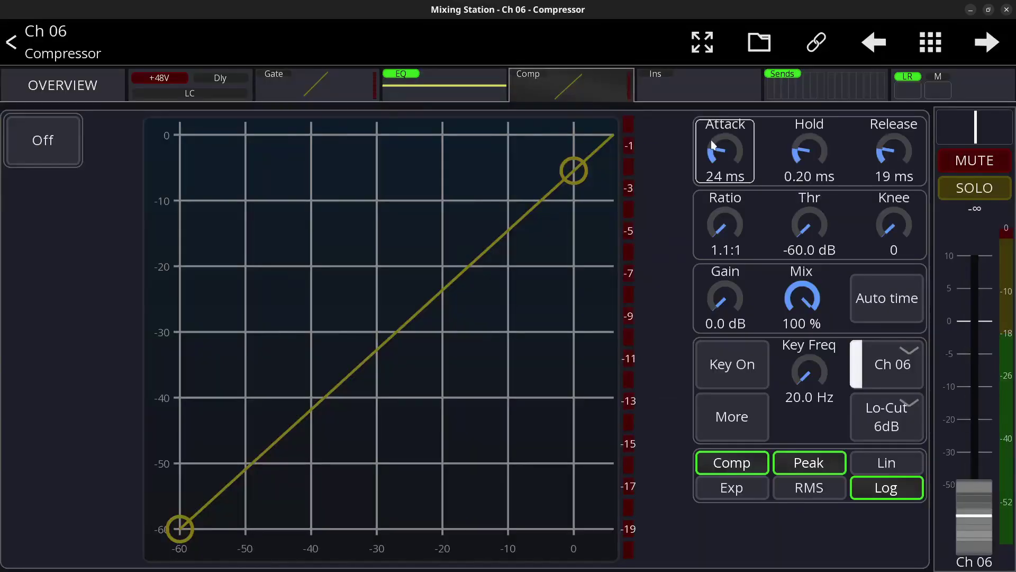
pyautogui.click(720, 147)
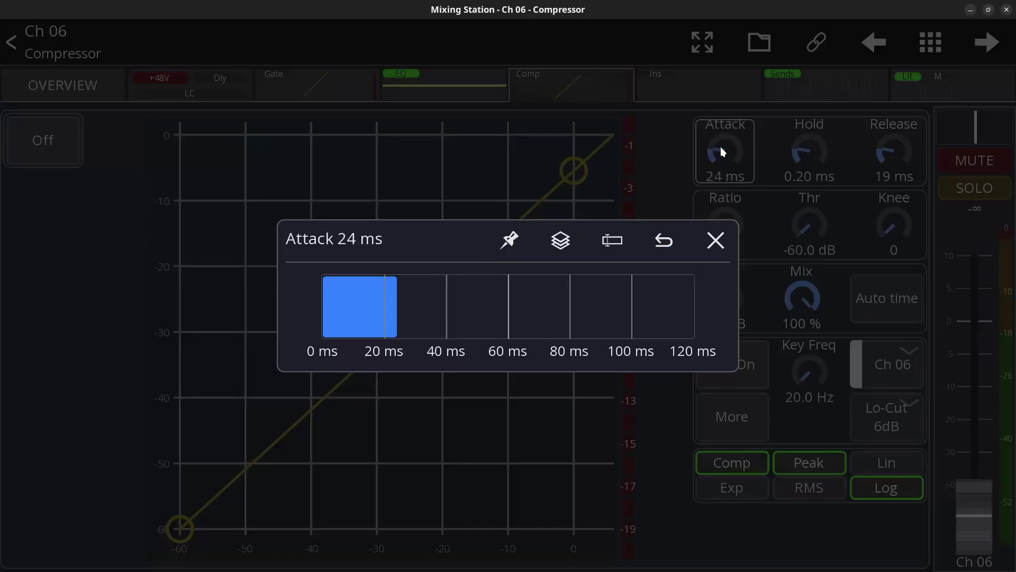
pyautogui.click(559, 239)
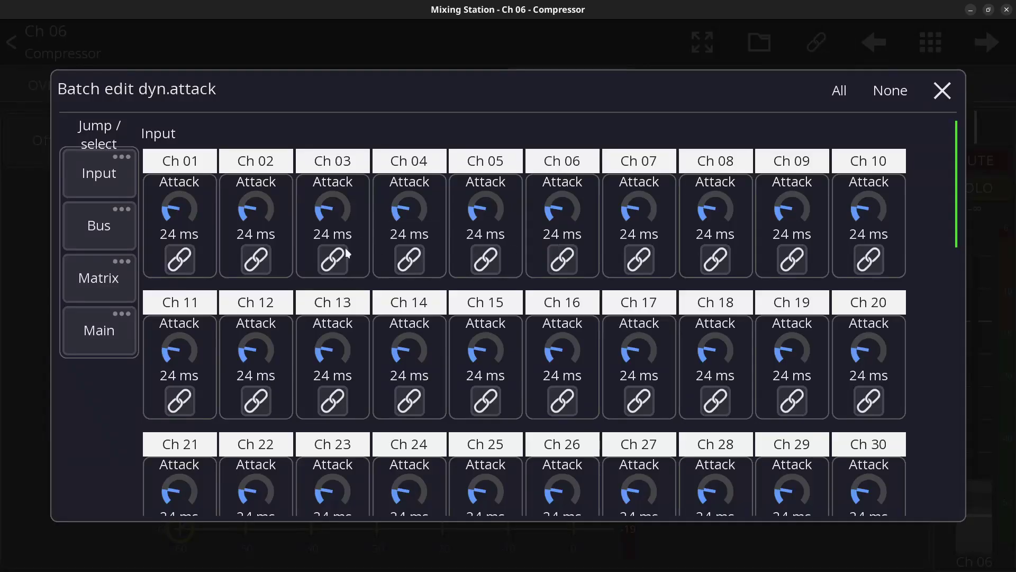
pyautogui.click(195, 260)
pyautogui.click(257, 271)
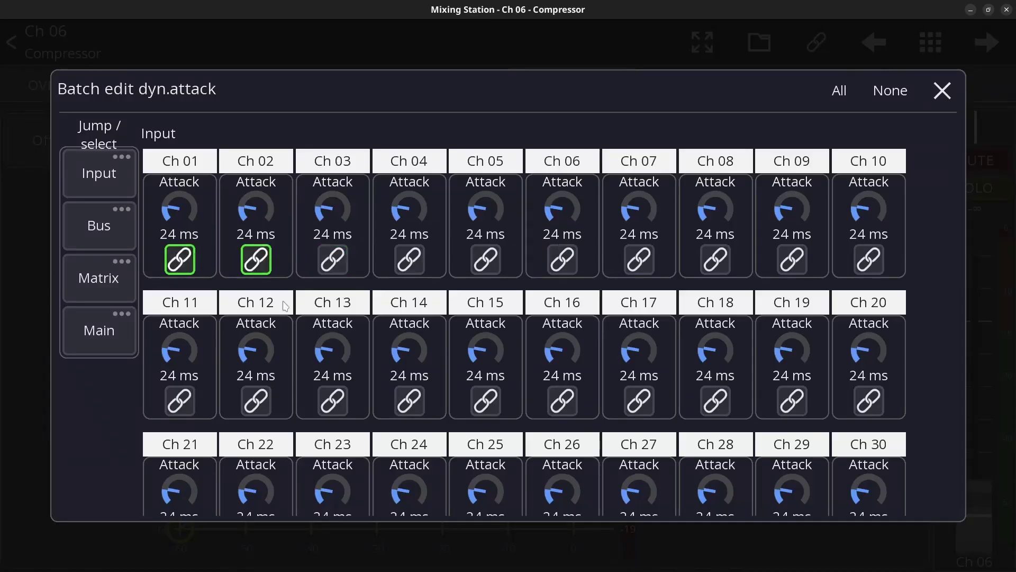
pyautogui.click(333, 400)
pyautogui.click(410, 401)
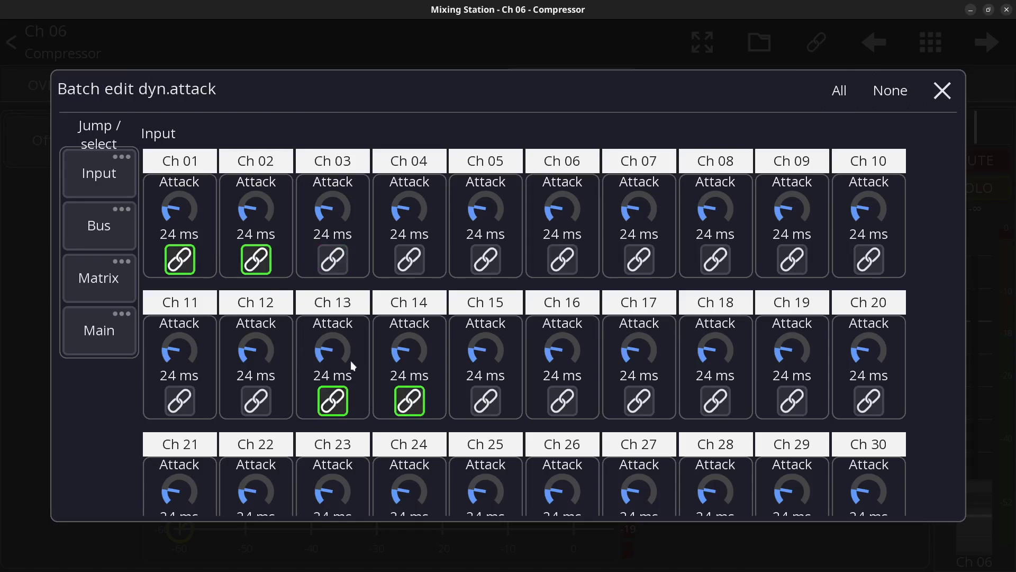
pyautogui.moveTo(263, 224); pyautogui.dragTo(400, 146)
pyautogui.press('Escape')
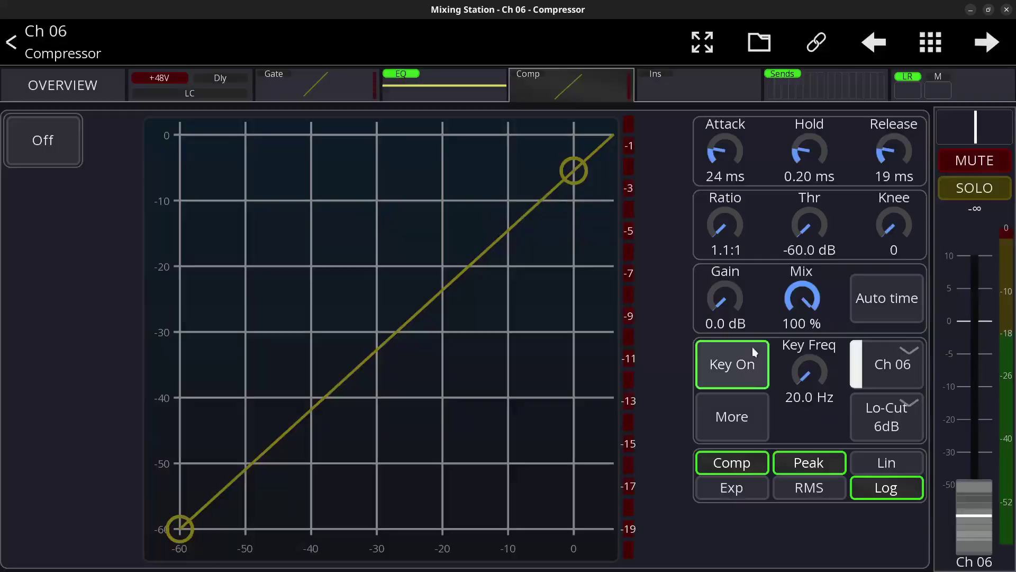
# Turn the key filter on for Ch 02–06, 14, 22 and 23
pyautogui.click(755, 380)
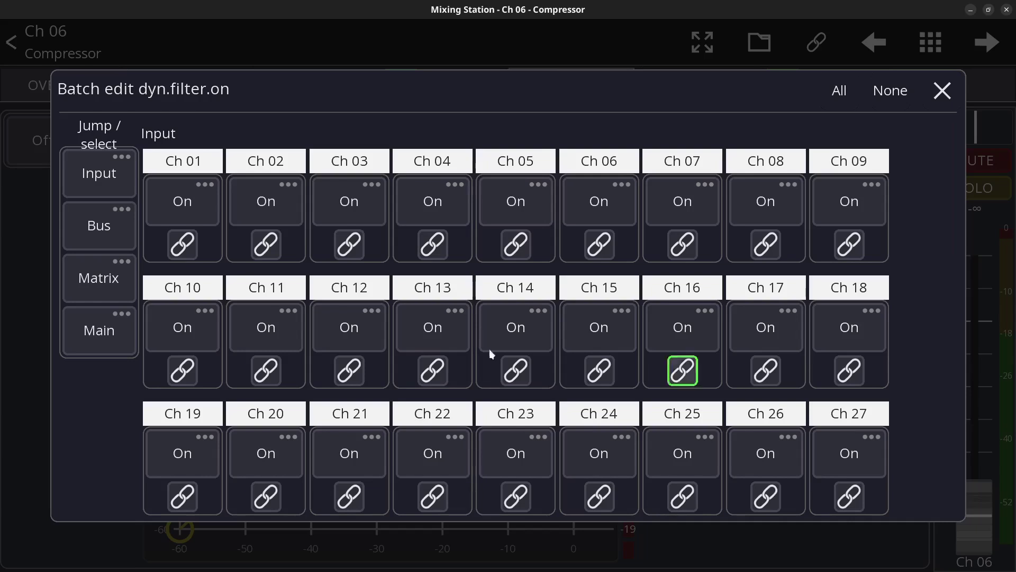
pyautogui.moveTo(278, 204)
pyautogui.mouseDown()
pyautogui.moveTo(489, 201)
pyautogui.moveTo(480, 335)
pyautogui.moveTo(408, 444)
pyautogui.moveTo(536, 434)
pyautogui.mouseUp()
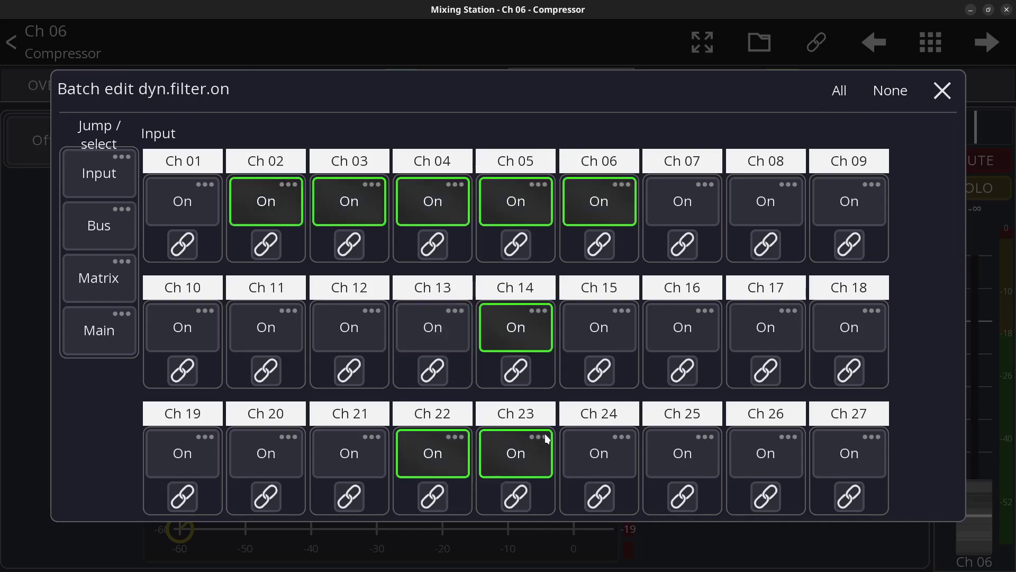
pyautogui.click(954, 86)
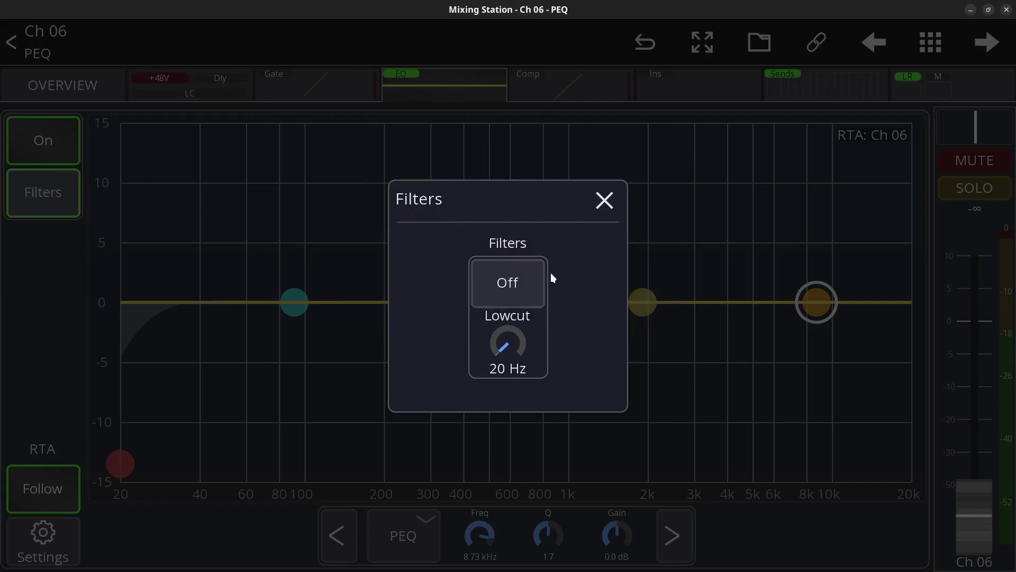
# Switch the lowcut filter on for Ch 01–06
pyautogui.click(516, 293)
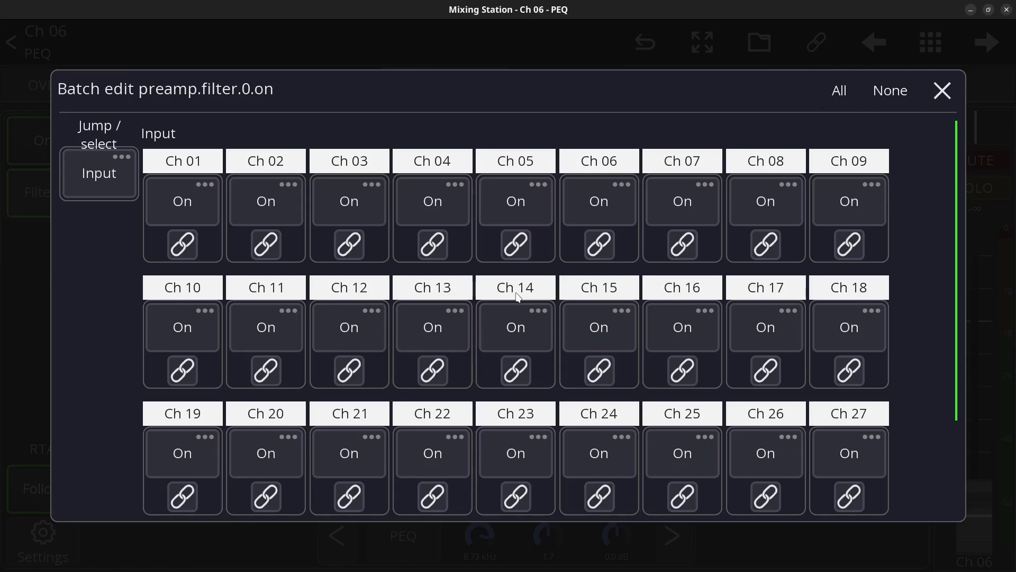
pyautogui.moveTo(200, 204)
pyautogui.mouseDown()
pyautogui.moveTo(315, 191)
pyautogui.moveTo(567, 221)
pyautogui.mouseUp()
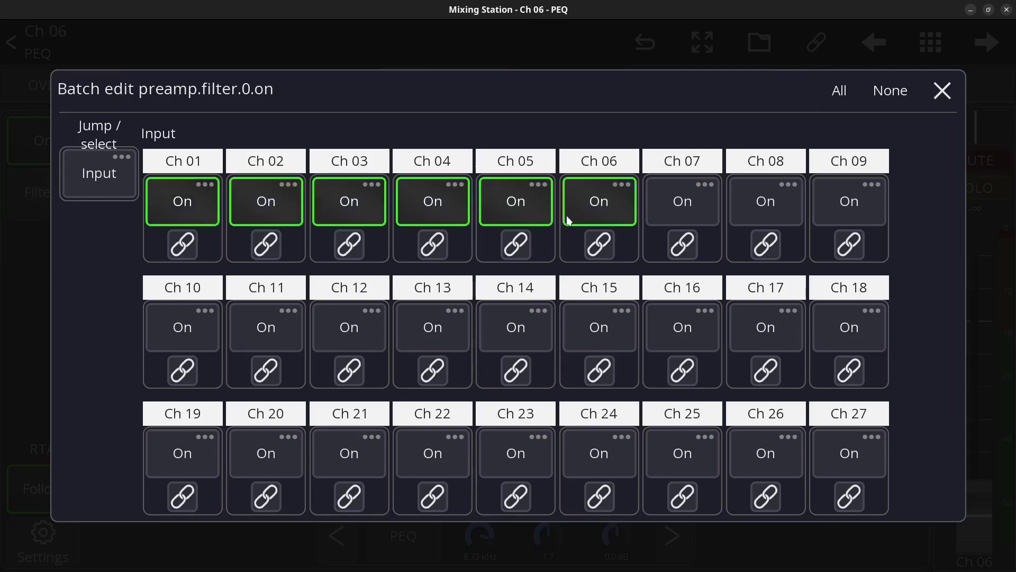
pyautogui.click(928, 102)
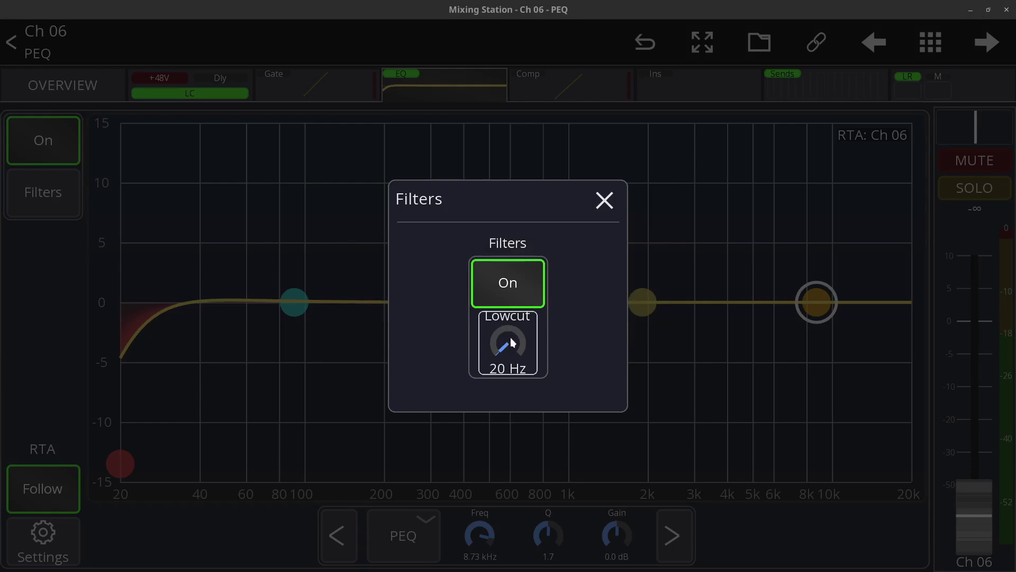
# Link Ch 01–10 and raise their lowcut frequency together to about 102 Hz
pyautogui.click(522, 351)
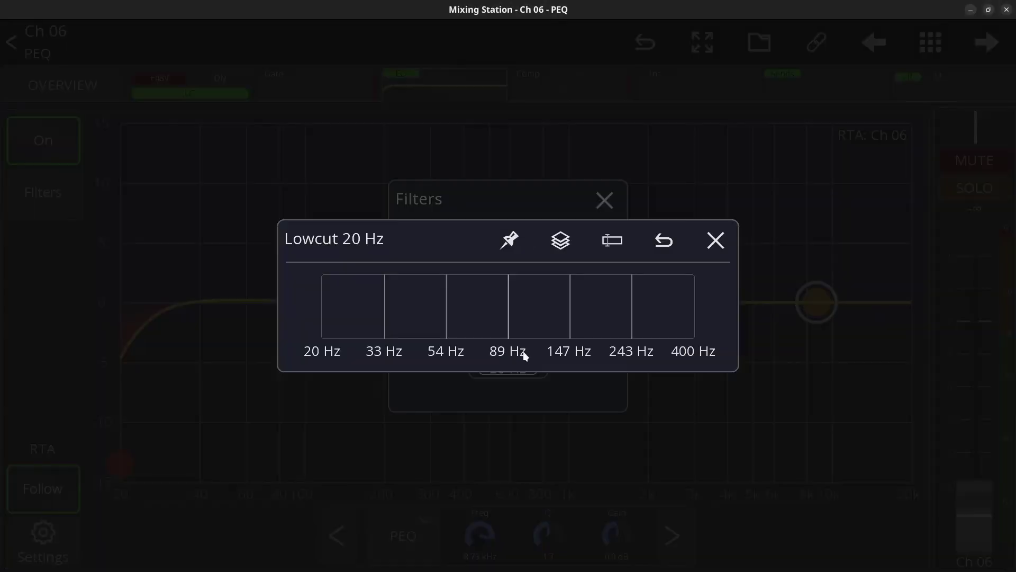
pyautogui.click(566, 244)
pyautogui.click(188, 266)
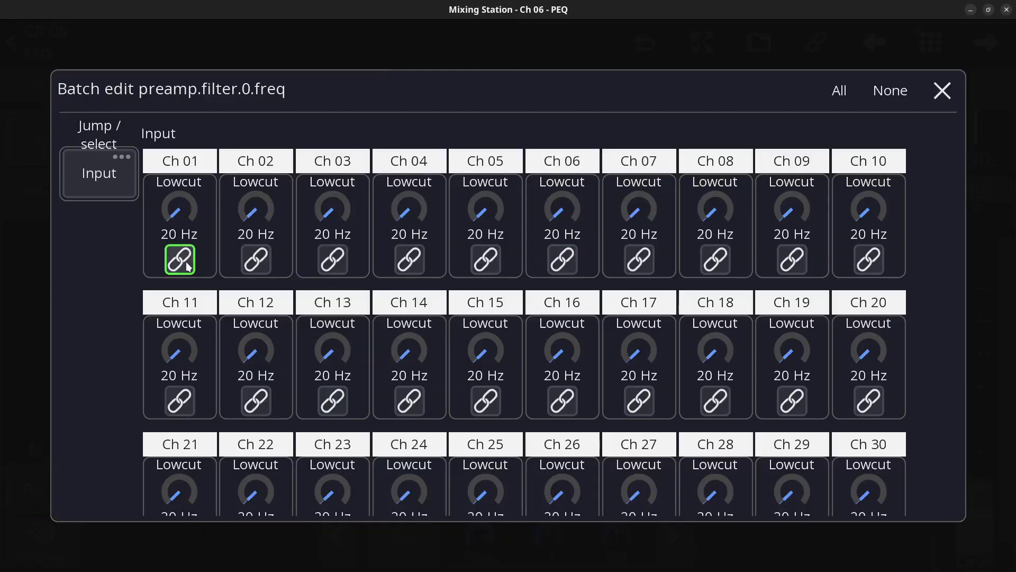
pyautogui.click(257, 262)
pyautogui.click(330, 261)
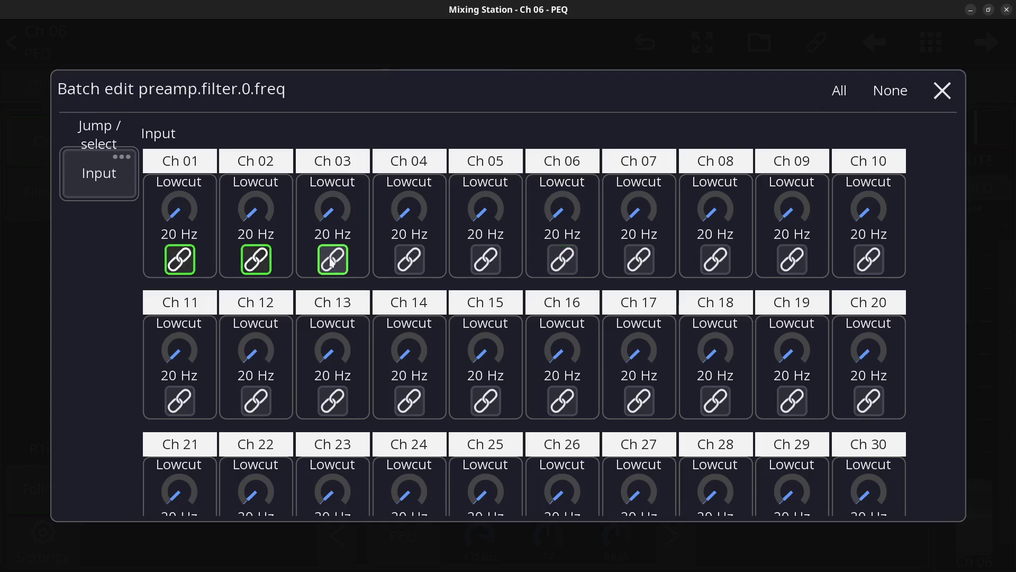
pyautogui.moveTo(409, 259); pyautogui.dragTo(869, 260)
pyautogui.moveTo(642, 220); pyautogui.dragTo(879, 59)
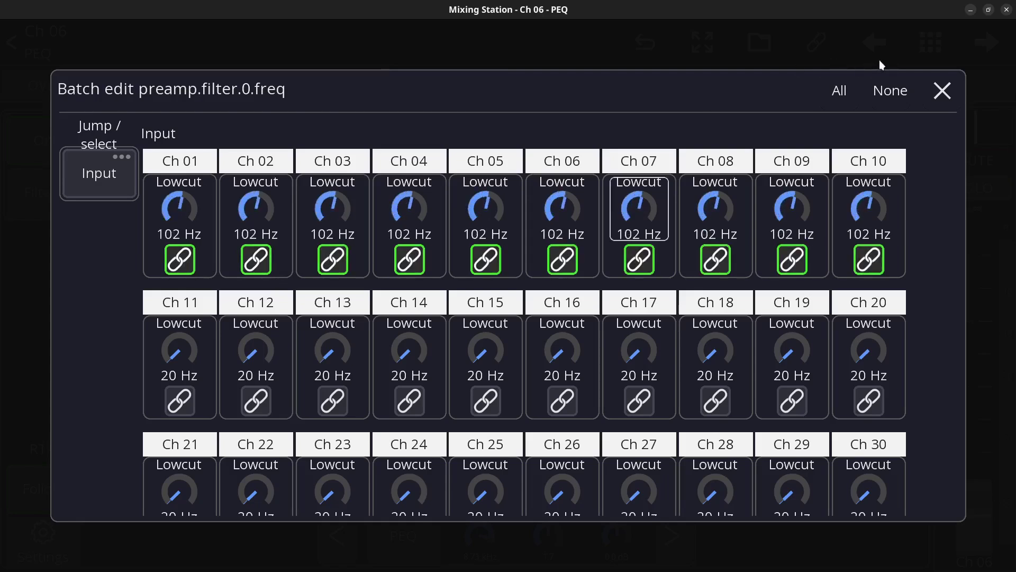
# Link Ch 01–05 and raise their EQ band frequency together
pyautogui.click(481, 522)
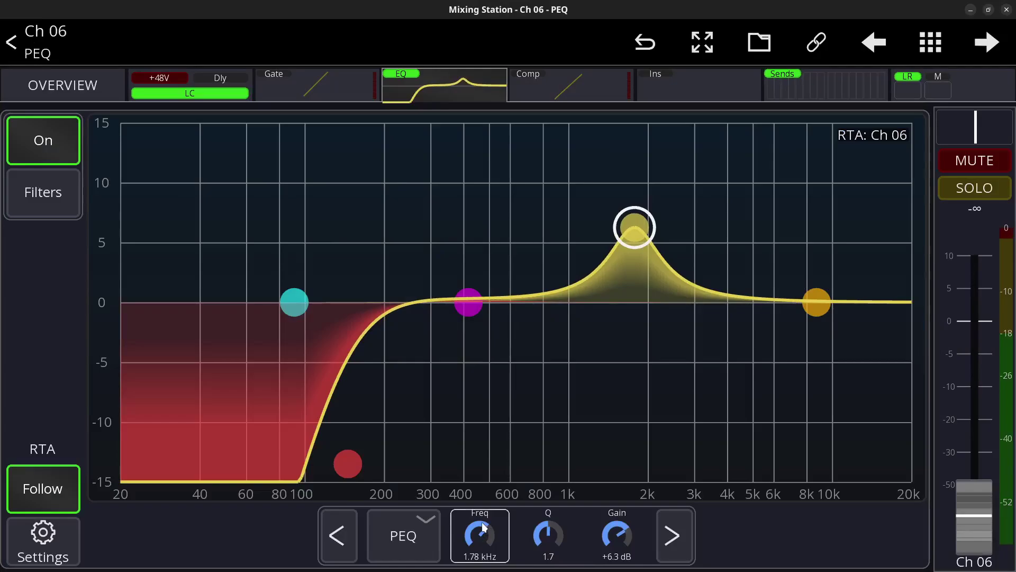
pyautogui.click(482, 522)
pyautogui.click(566, 253)
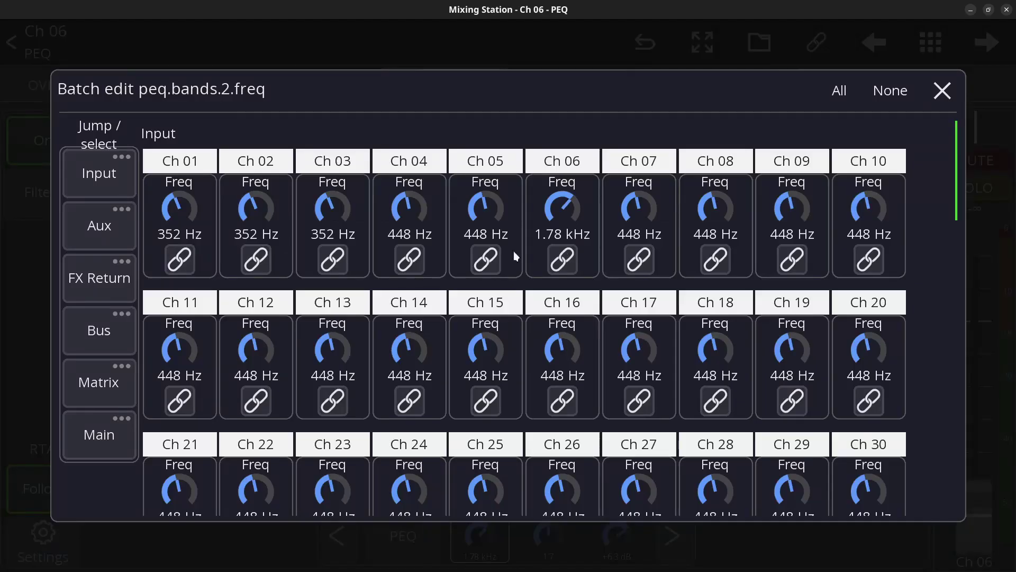
pyautogui.click(180, 259)
pyautogui.click(256, 259)
pyautogui.click(333, 264)
pyautogui.click(409, 259)
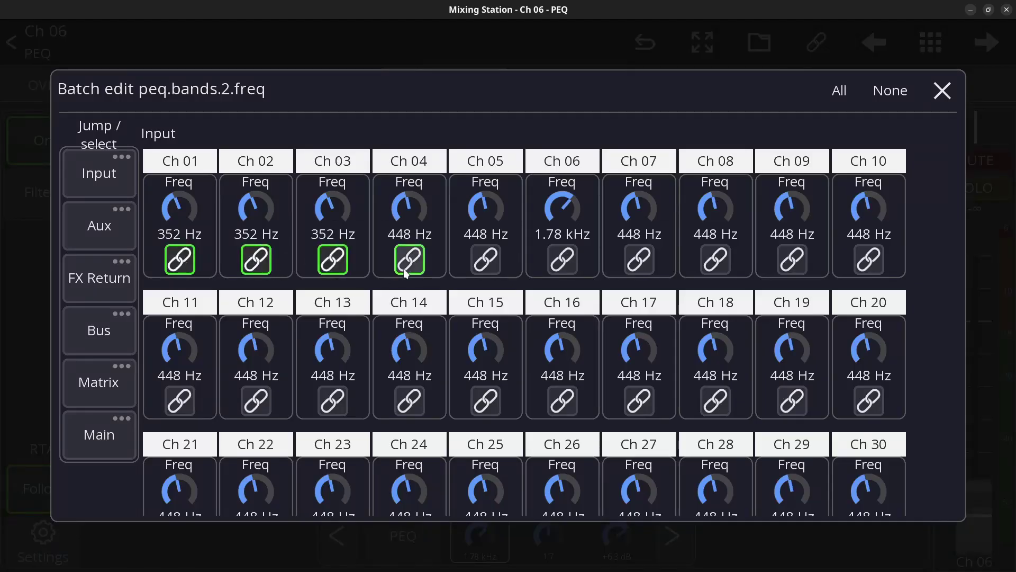
pyautogui.click(485, 259)
pyautogui.moveTo(479, 232); pyautogui.dragTo(523, 214)
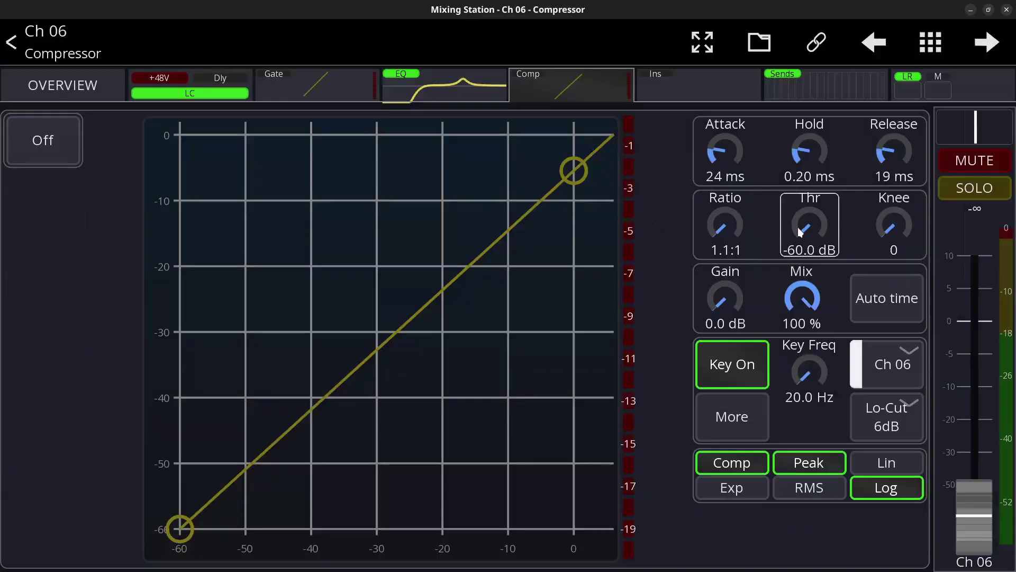
# Link Ch 01 through Ch 08 in the batch editor for the compressor threshold
pyautogui.click(801, 227)
pyautogui.click(554, 244)
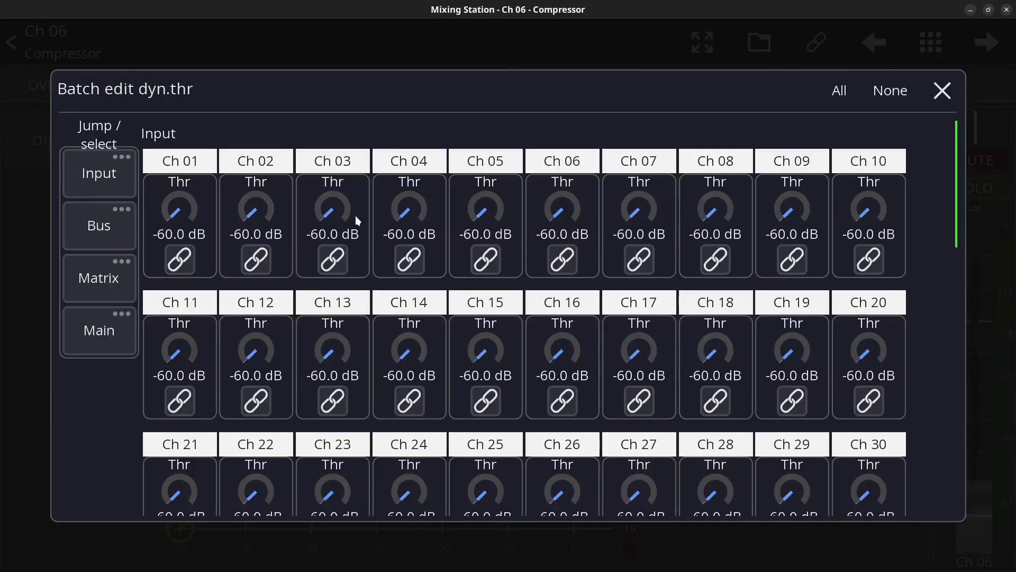
pyautogui.click(180, 259)
pyautogui.click(256, 259)
pyautogui.click(256, 259)
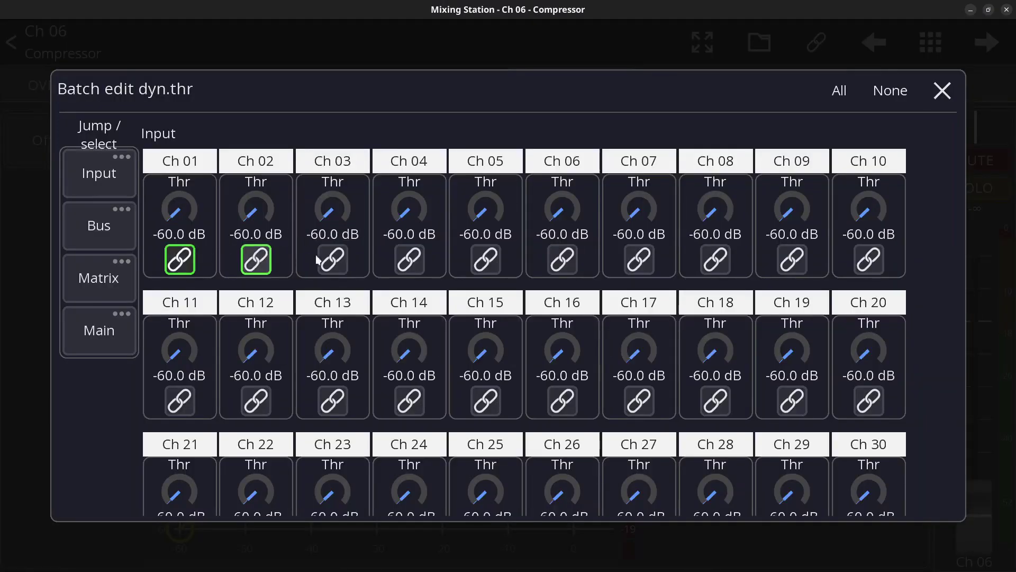
pyautogui.click(331, 259)
pyautogui.click(406, 259)
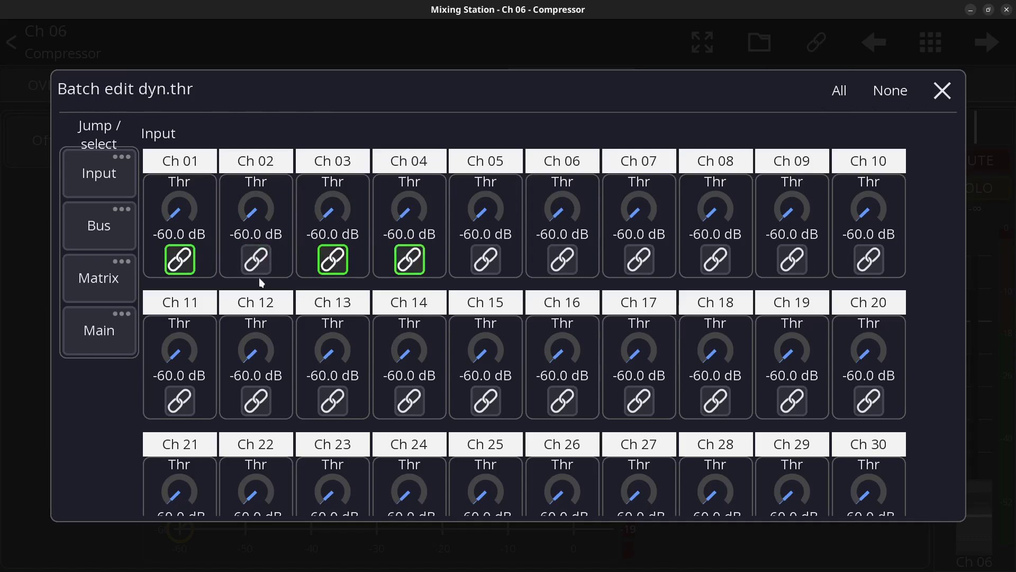
pyautogui.click(256, 259)
pyautogui.click(485, 260)
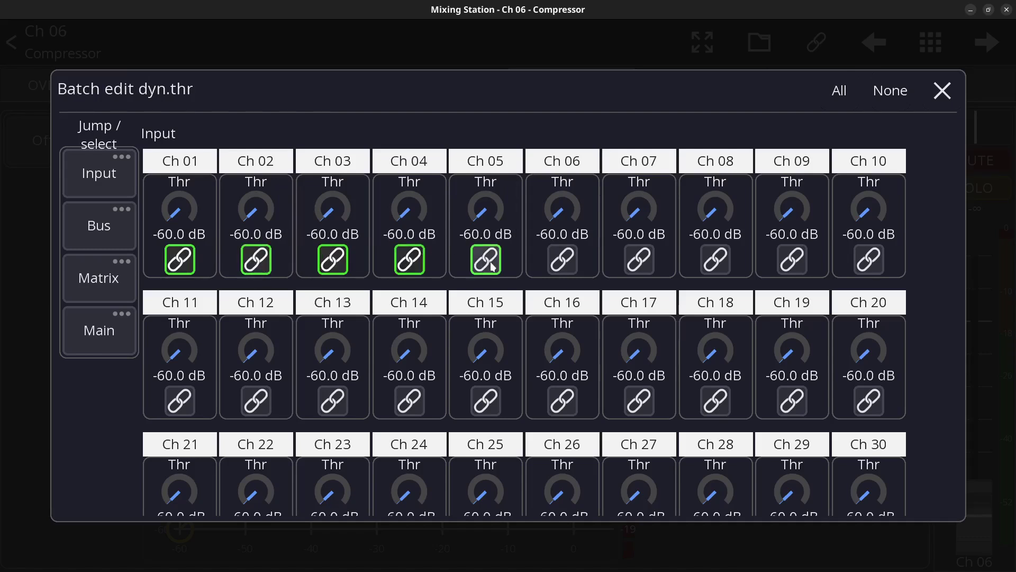
pyautogui.click(562, 259)
pyautogui.click(639, 259)
pyautogui.click(715, 259)
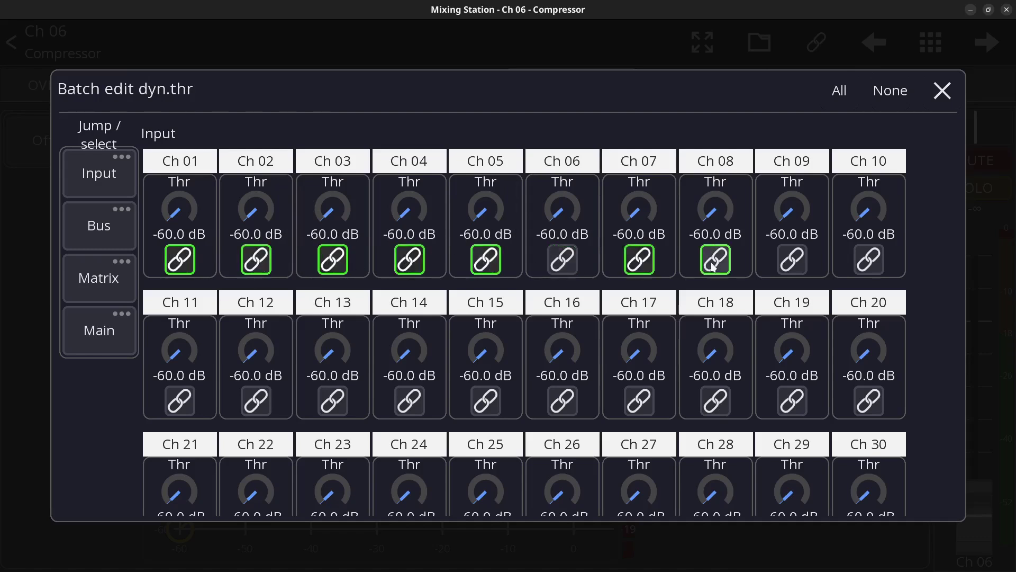
pyautogui.click(562, 260)
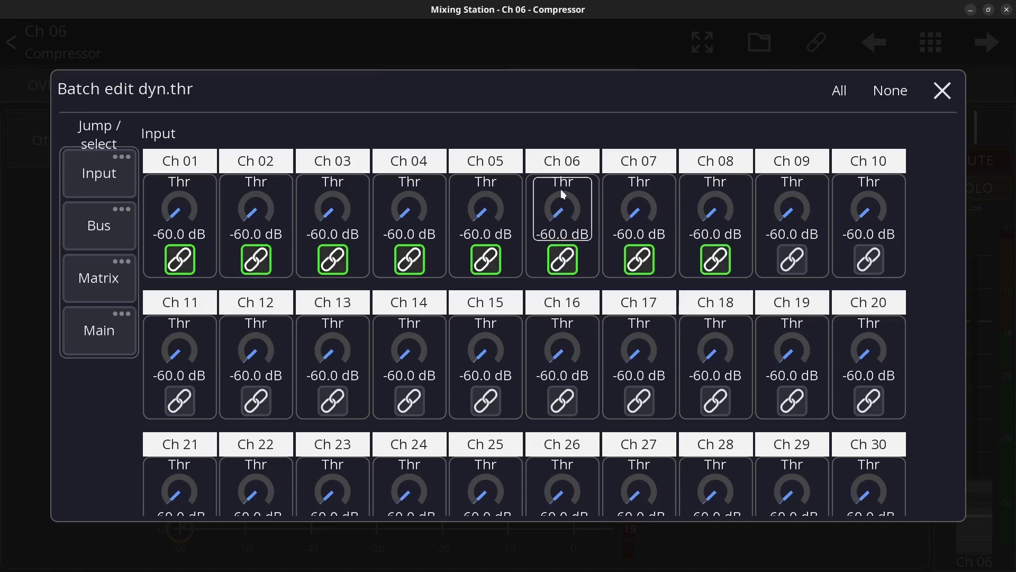
# Set the linked channels' compressor threshold to -21 dB, then bring up batch editing for auto time
pyautogui.moveTo(562, 195); pyautogui.dragTo(823, 5)
pyautogui.click(938, 87)
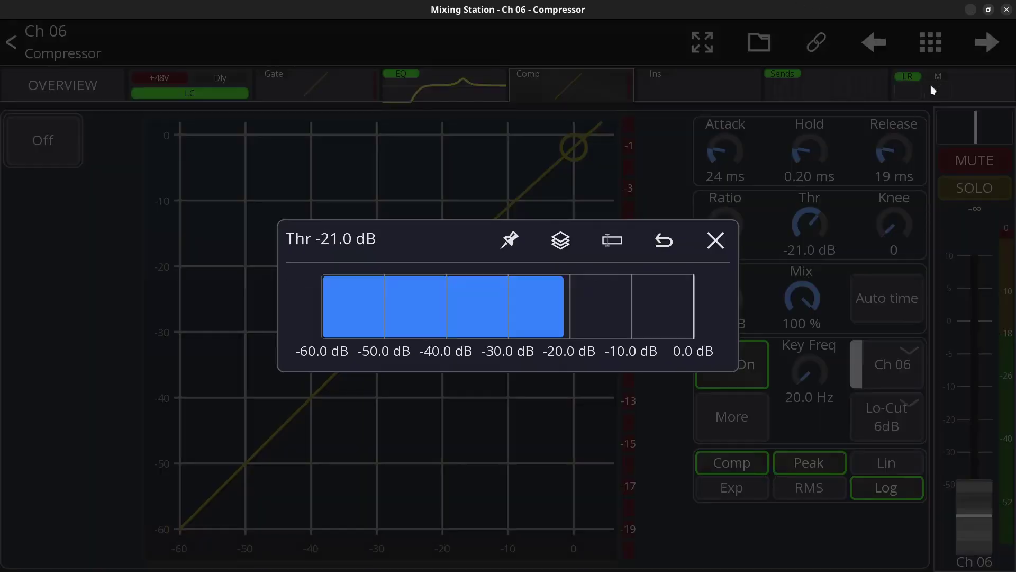
pyautogui.click(837, 203)
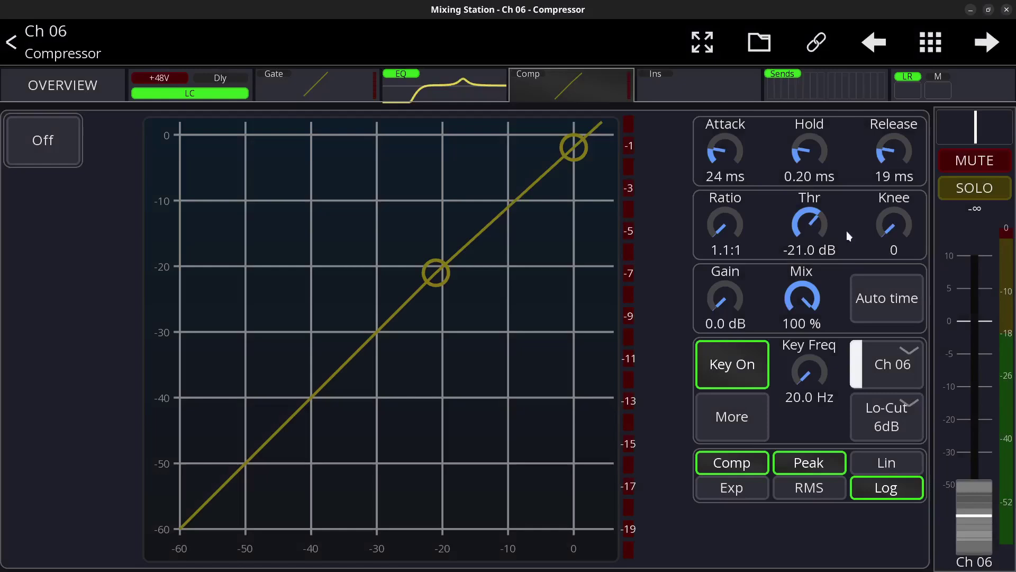
pyautogui.click(864, 307)
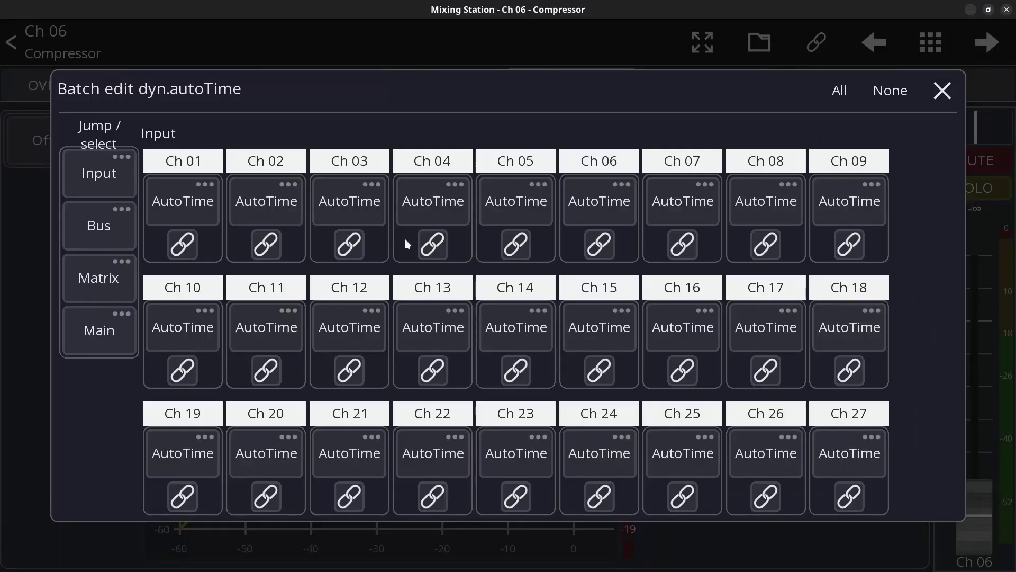
# Turn on compressor auto time for Ch 01–07 and the Bus 11 send for Ch 01–05, 14, 20–22
pyautogui.moveTo(183, 197)
pyautogui.mouseDown()
pyautogui.moveTo(580, 209)
pyautogui.moveTo(679, 199)
pyautogui.mouseUp()
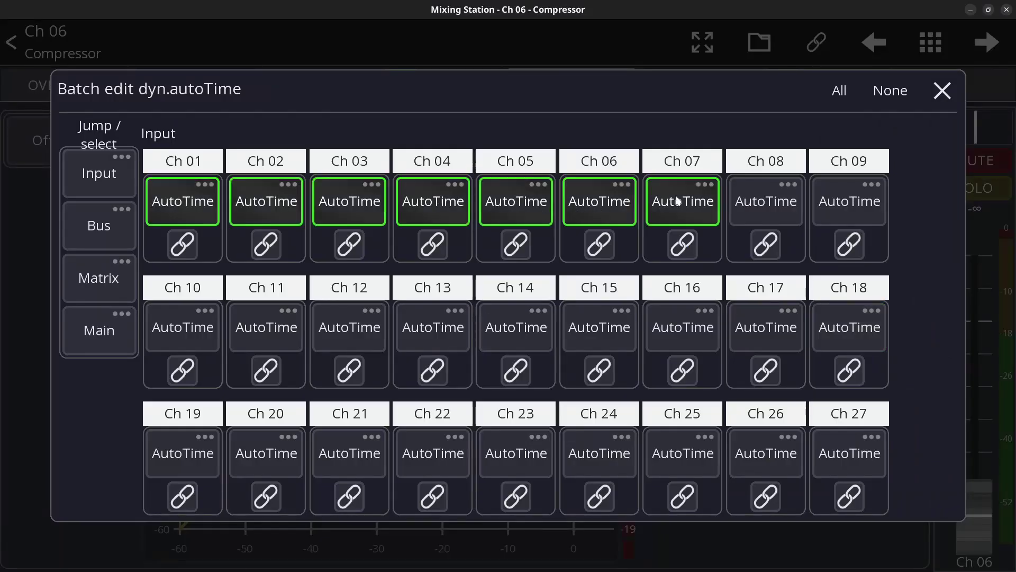
pyautogui.click(946, 94)
pyautogui.click(808, 84)
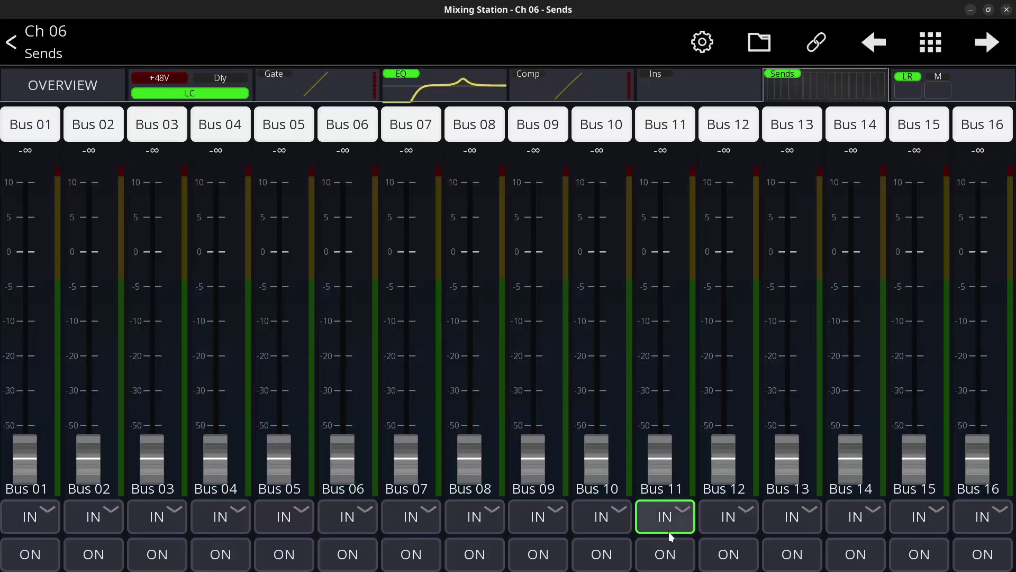
pyautogui.click(666, 553)
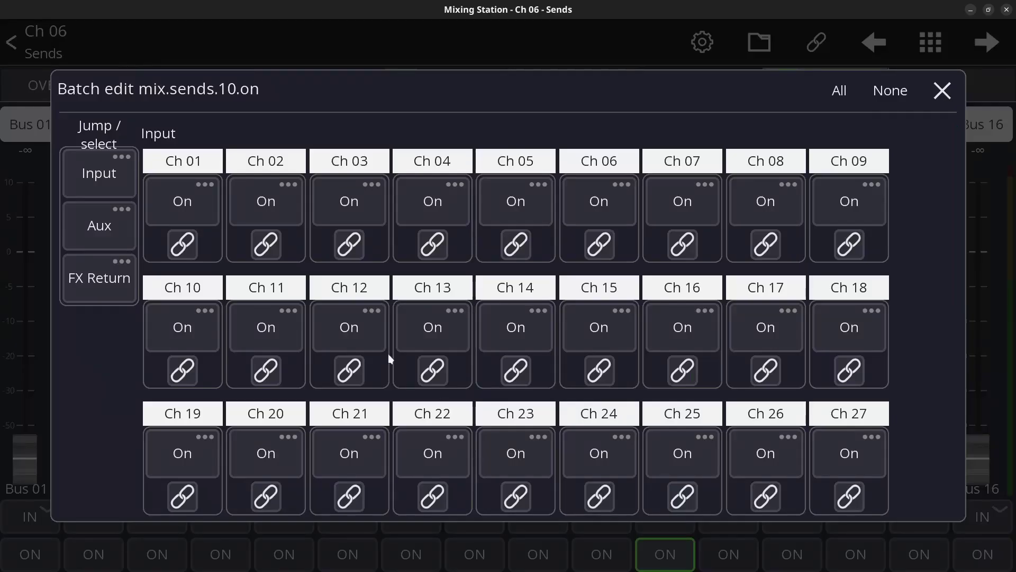
pyautogui.moveTo(182, 202)
pyautogui.mouseDown()
pyautogui.moveTo(432, 204)
pyautogui.moveTo(556, 246)
pyautogui.moveTo(480, 395)
pyautogui.moveTo(413, 451)
pyautogui.moveTo(241, 439)
pyautogui.mouseUp()
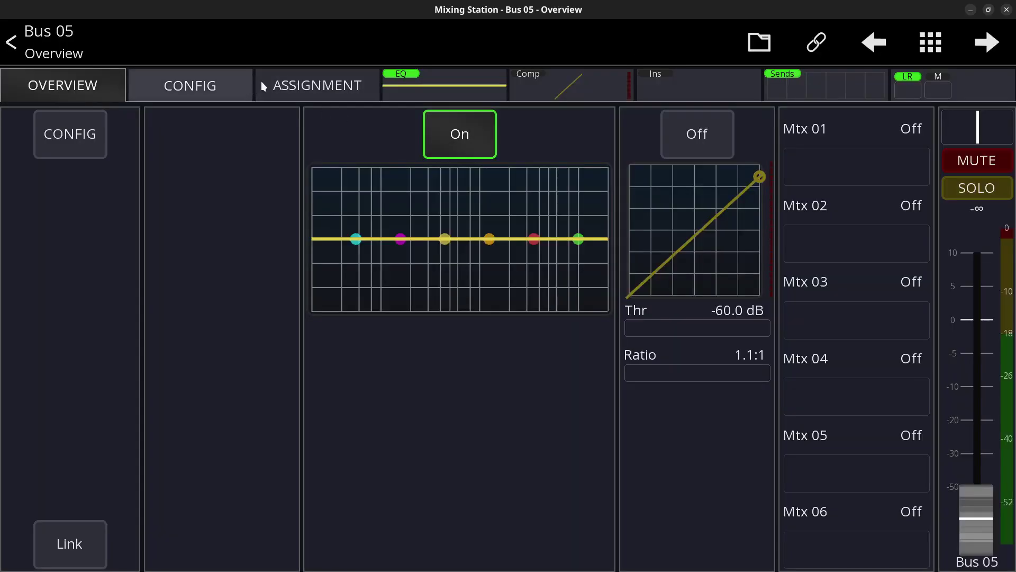
# Assign Ch 03–06, Ch 15–19, Ch 27–30 and Ch 32 to Bus 05 on its assignment grid
pyautogui.click(263, 83)
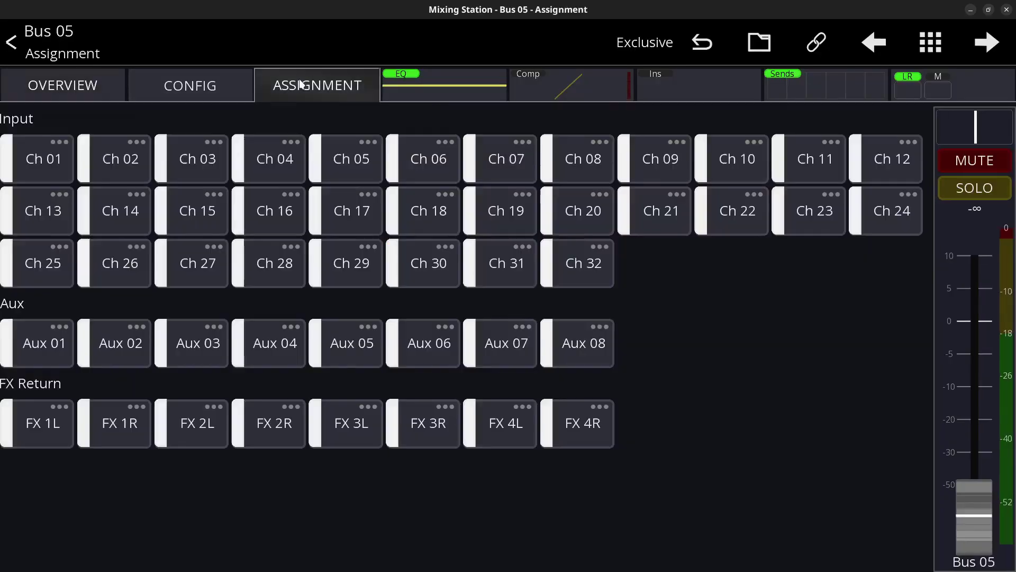
pyautogui.click(188, 138)
pyautogui.moveTo(188, 138)
pyautogui.mouseDown()
pyautogui.moveTo(468, 187)
pyautogui.moveTo(355, 288)
pyautogui.moveTo(218, 257)
pyautogui.moveTo(286, 204)
pyautogui.moveTo(434, 233)
pyautogui.mouseUp()
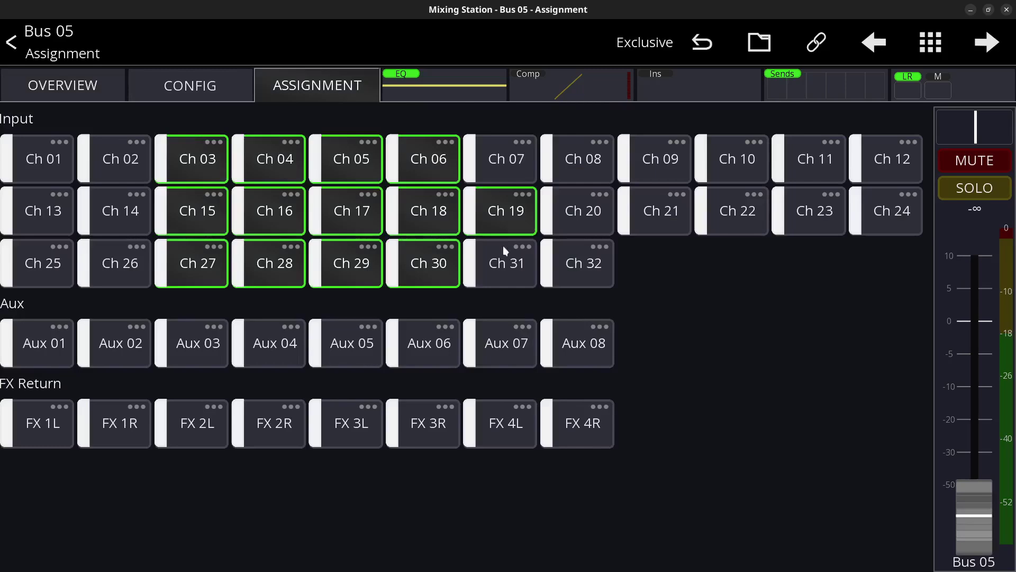
pyautogui.click(552, 265)
pyautogui.click(21, 45)
# Switch stereo routing off for Ch 01–Ch 05 in the stereo batch editor
pyautogui.rightClick(837, 139)
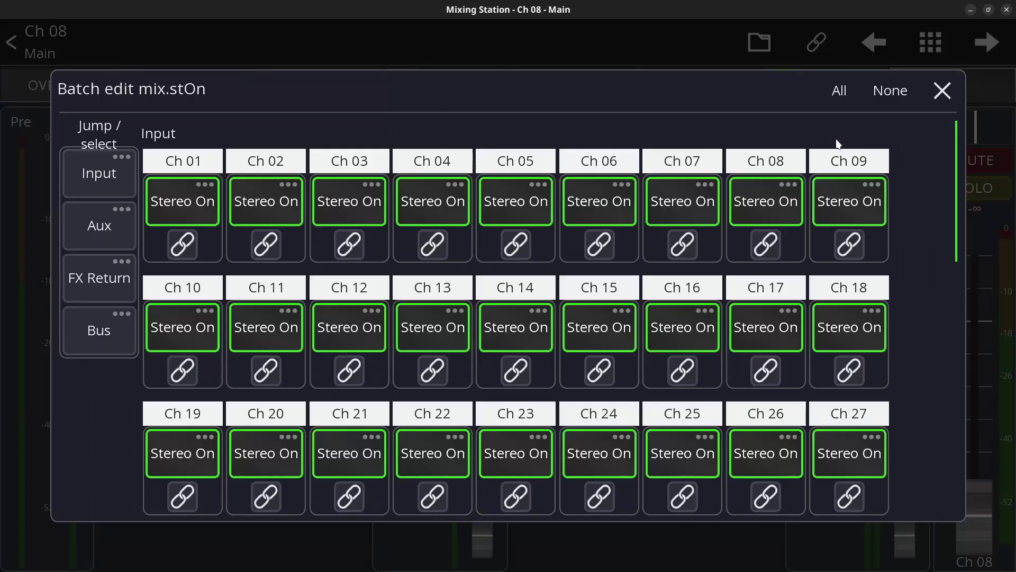
pyautogui.click(191, 187)
pyautogui.moveTo(171, 204)
pyautogui.mouseDown()
pyautogui.moveTo(357, 203)
pyautogui.moveTo(539, 226)
pyautogui.mouseUp()
pyautogui.press('Escape')
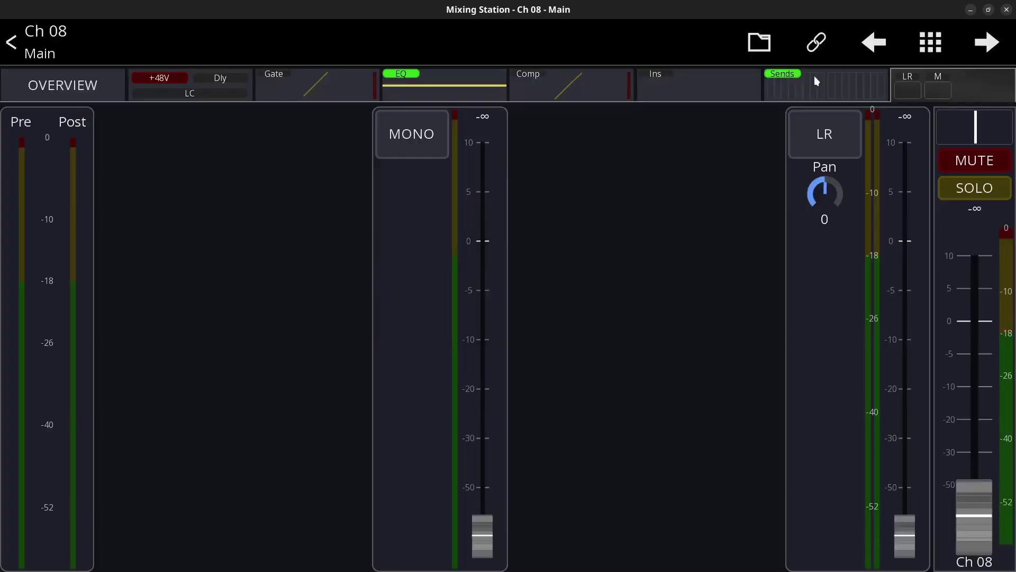
# Switch on the Bus 12 send for Ch 01–Ch 07
pyautogui.click(777, 98)
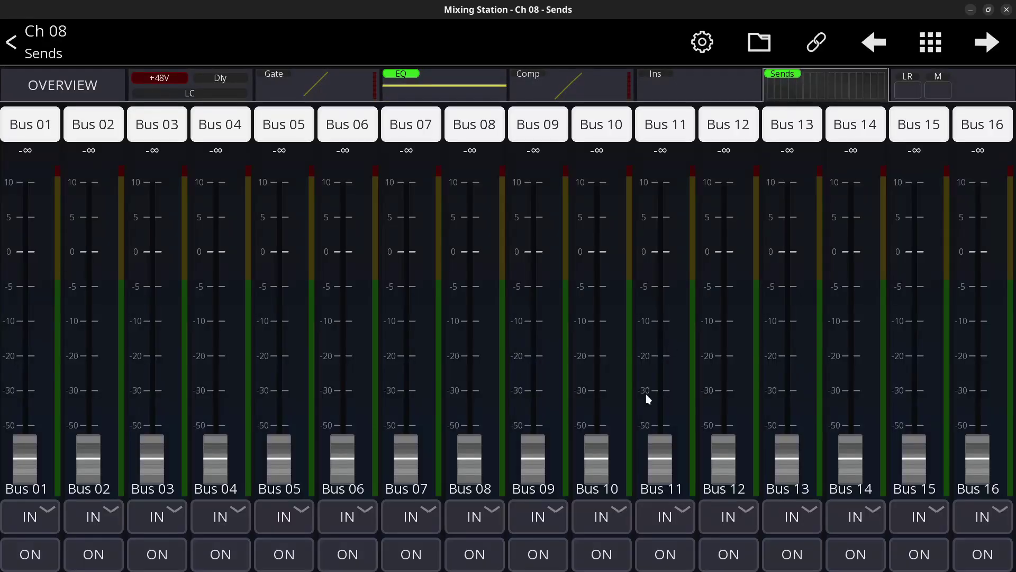
pyautogui.click(729, 553)
pyautogui.moveTo(180, 204)
pyautogui.mouseDown()
pyautogui.moveTo(466, 206)
pyautogui.moveTo(547, 220)
pyautogui.moveTo(669, 201)
pyautogui.mouseUp()
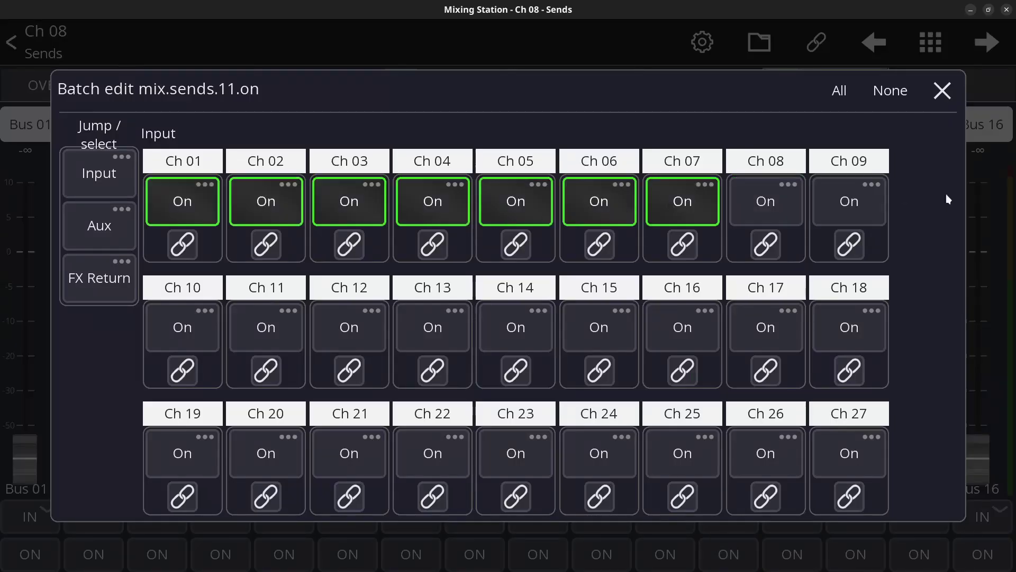
pyautogui.click(983, 201)
# Take Ch 01–Ch 08 out of the stereo LR mix on the main output page
pyautogui.click(834, 132)
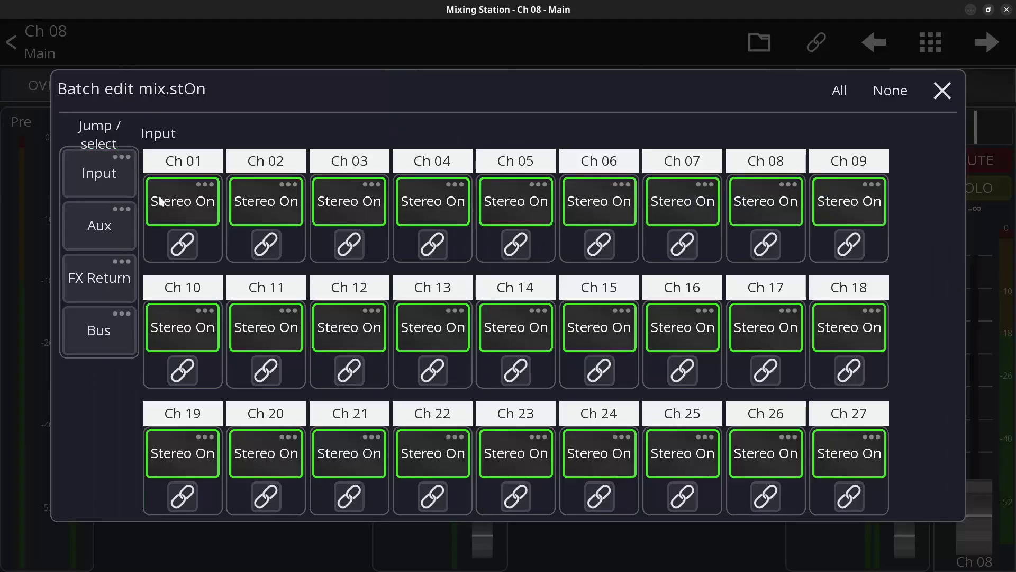
pyautogui.click(164, 200)
pyautogui.moveTo(164, 201)
pyautogui.mouseDown()
pyautogui.moveTo(770, 175)
pyautogui.moveTo(666, 207)
pyautogui.mouseUp()
pyautogui.click(947, 94)
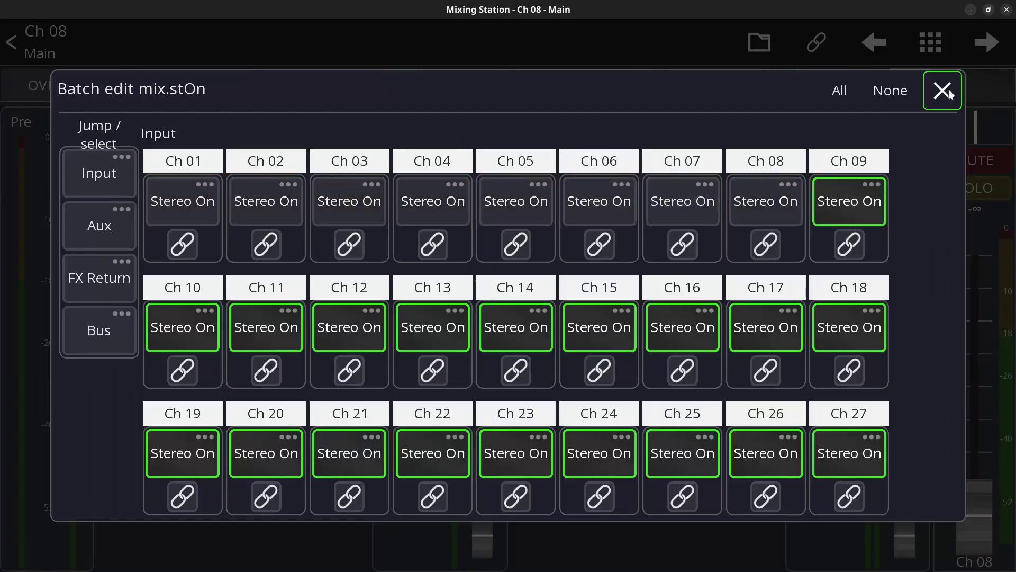